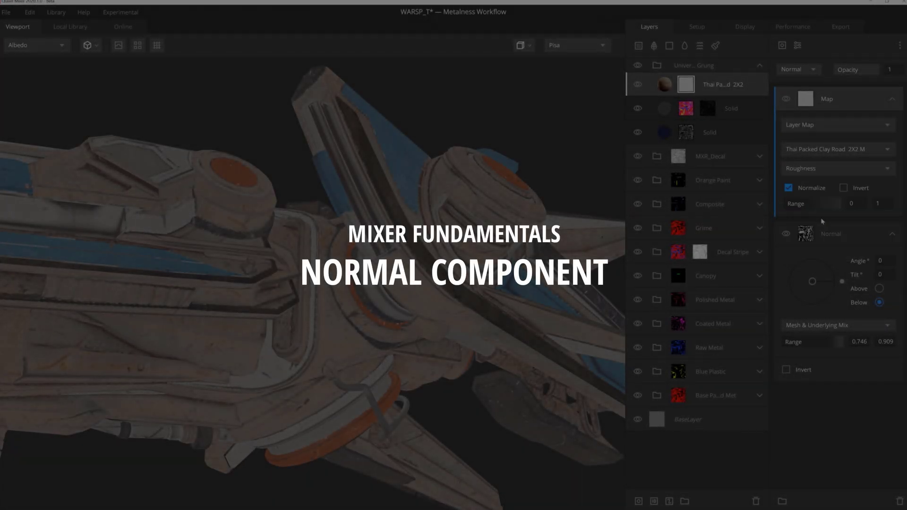
# - Raise the map range low end to about 0.49, blend the clay road layer with Multiply, and invert the curvature mask
pyautogui.moveTo(794, 204); pyautogui.dragTo(821, 206)
pyautogui.click(803, 67)
pyautogui.click(792, 190)
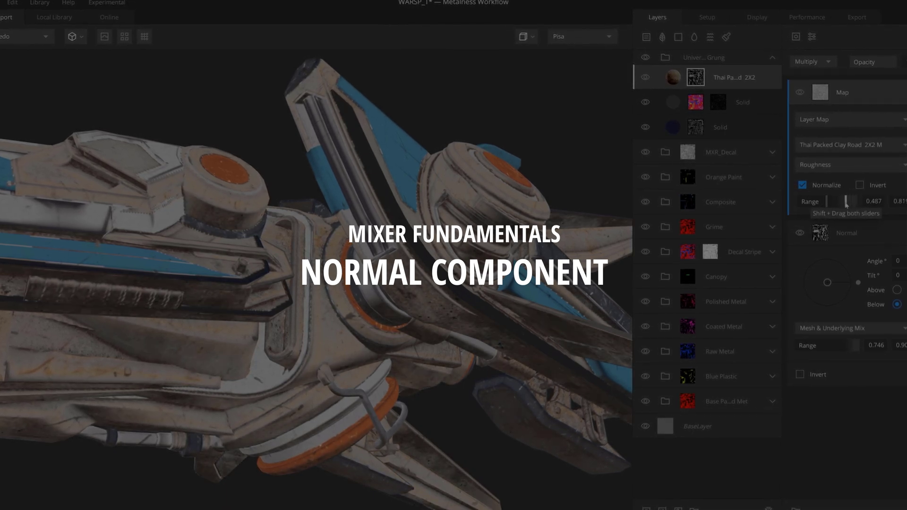
pyautogui.scroll(-5, 341, 247)
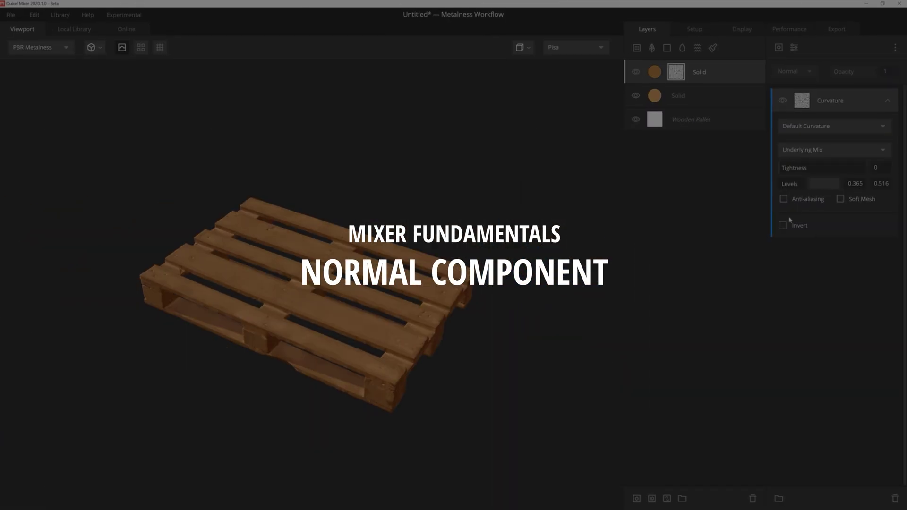
pyautogui.click(784, 225)
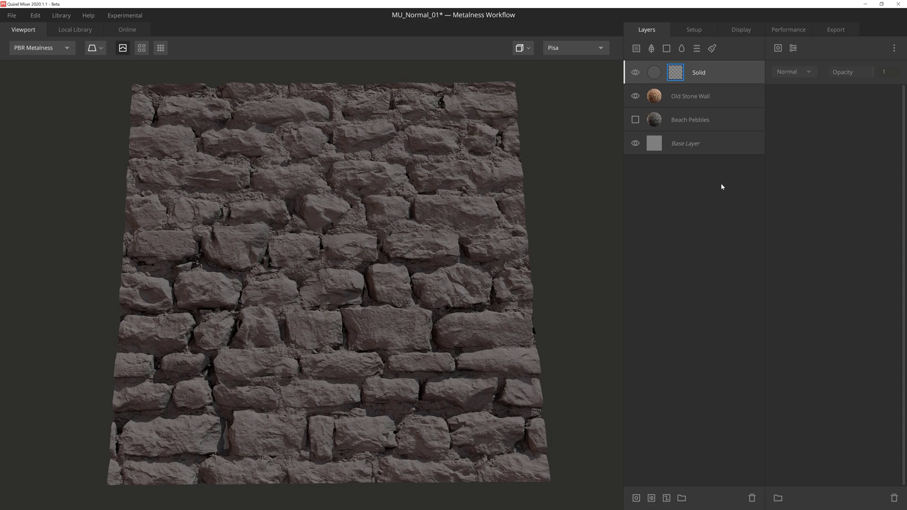
# - Add a Normal mask component to the Solid layer and swing its angle to about 149°
pyautogui.click(778, 48)
pyautogui.click(791, 119)
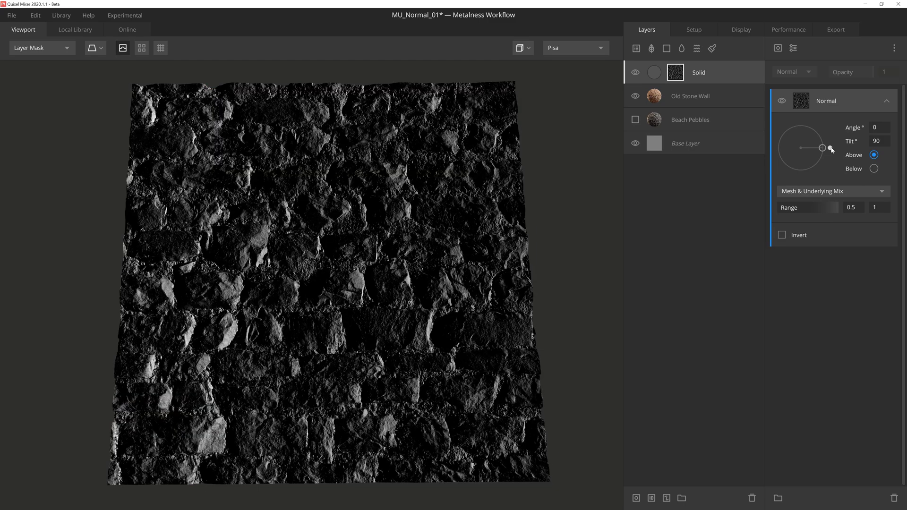
pyautogui.moveTo(827, 147)
pyautogui.mouseDown()
pyautogui.moveTo(792, 129)
pyautogui.moveTo(779, 140)
pyautogui.moveTo(776, 159)
pyautogui.moveTo(798, 177)
pyautogui.moveTo(820, 163)
pyautogui.mouseUp()
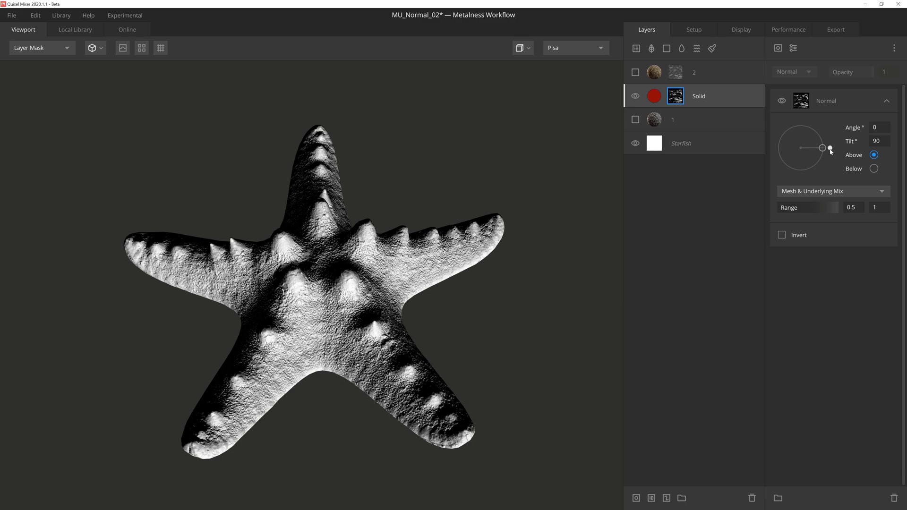
# - Set the Normal mask angle to 41°, test Tilt 0 with Below, then return to Tilt 90 with Above
pyautogui.moveTo(831, 151)
pyautogui.mouseDown()
pyautogui.moveTo(814, 171)
pyautogui.moveTo(772, 157)
pyautogui.moveTo(805, 124)
pyautogui.moveTo(827, 123)
pyautogui.mouseUp()
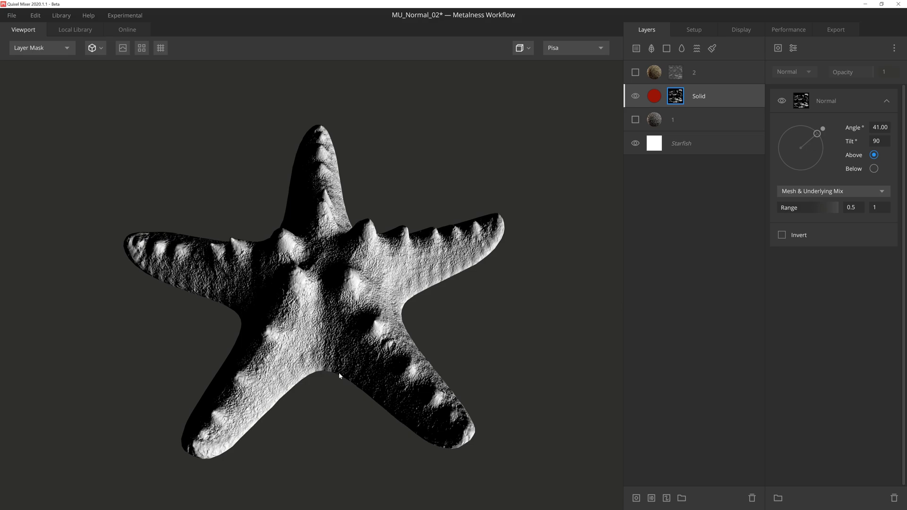
pyautogui.moveTo(816, 134); pyautogui.dragTo(800, 148)
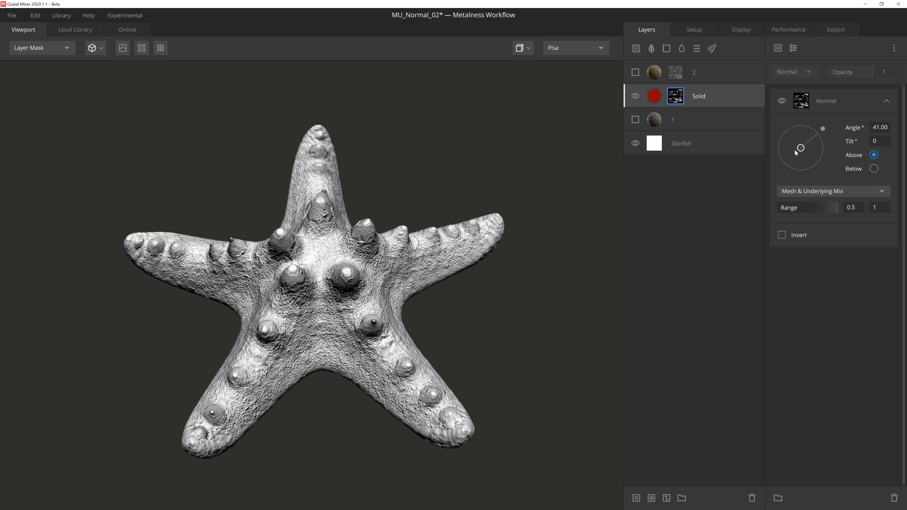
pyautogui.moveTo(568, 265); pyautogui.dragTo(462, 329)
pyautogui.click(873, 169)
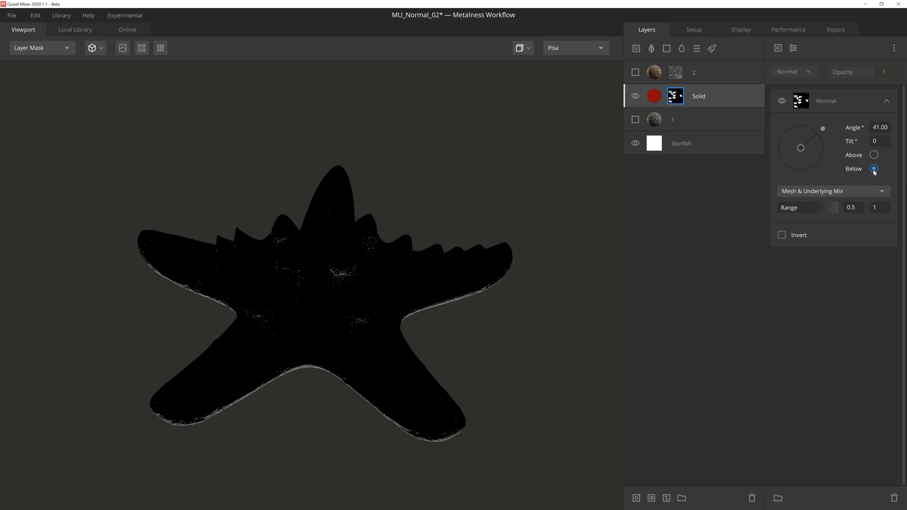
pyautogui.moveTo(514, 280); pyautogui.dragTo(482, 320)
pyautogui.click(823, 131)
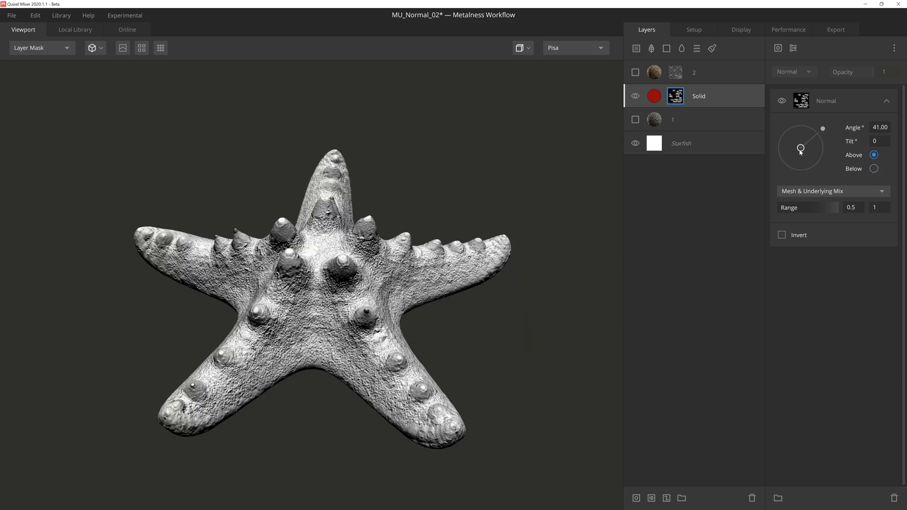
# - Keep Mesh & Underlying Mix as normal source, toggle layer 1, and set the mask angle to 53.32°
pyautogui.click(878, 193)
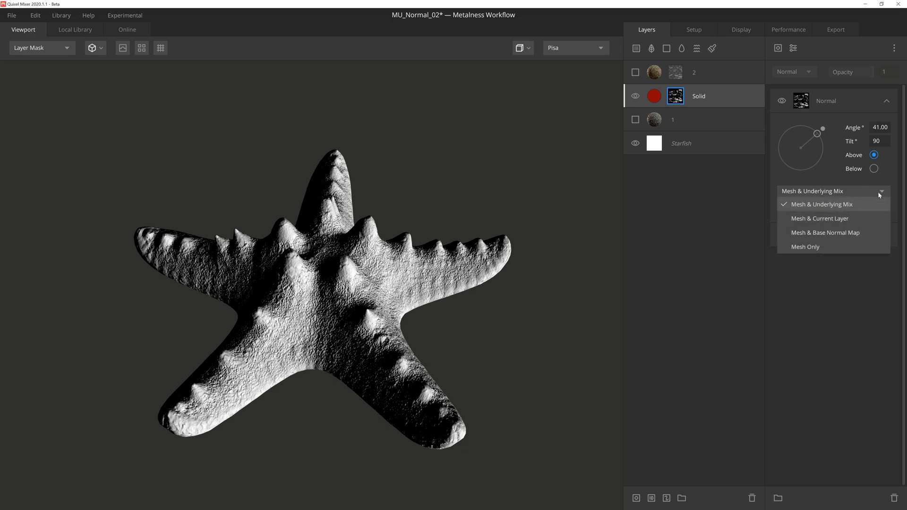
pyautogui.click(825, 208)
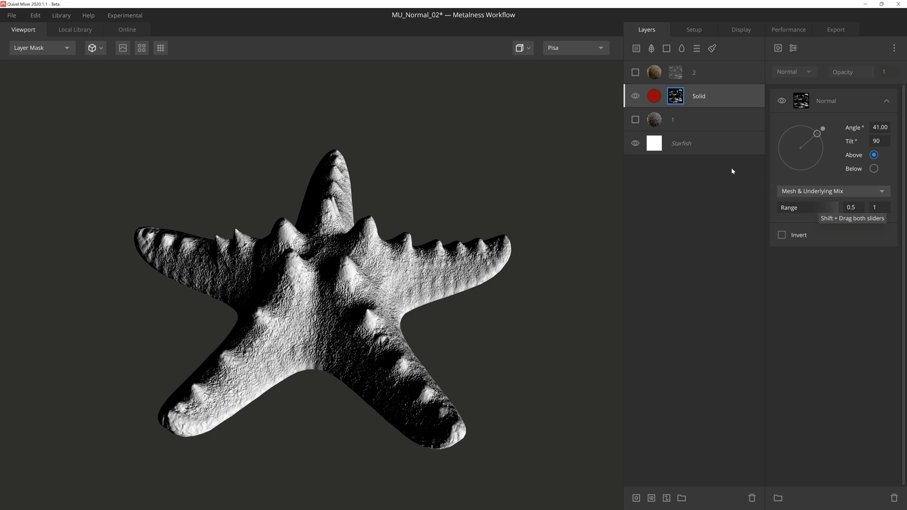
pyautogui.click(635, 120)
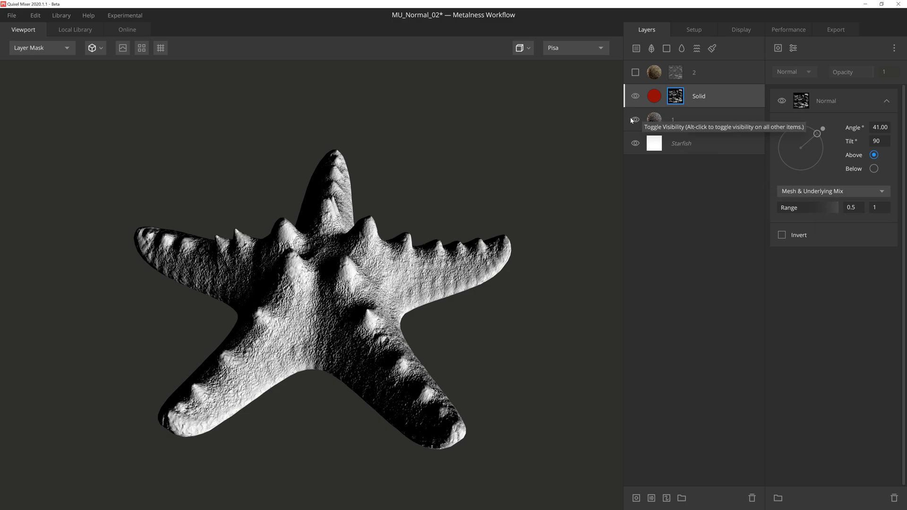
pyautogui.moveTo(552, 171); pyautogui.dragTo(479, 182)
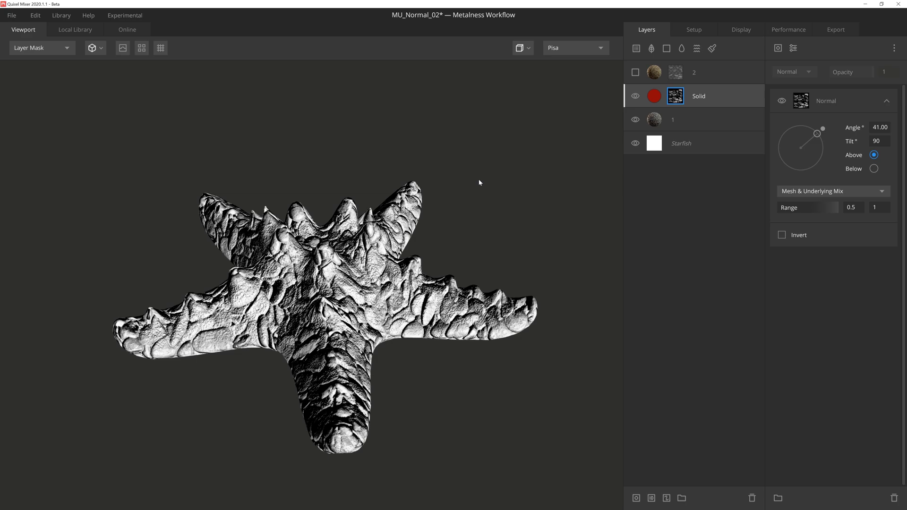
pyautogui.moveTo(824, 130)
pyautogui.mouseDown()
pyautogui.moveTo(799, 171)
pyautogui.moveTo(808, 122)
pyautogui.moveTo(804, 168)
pyautogui.moveTo(796, 129)
pyautogui.moveTo(813, 131)
pyautogui.mouseUp()
pyautogui.moveTo(557, 187); pyautogui.dragTo(598, 205)
# - Compare the Mesh & Base Normal Map, Mesh Only and Mesh & Current Layer normal sources
pyautogui.click(832, 191)
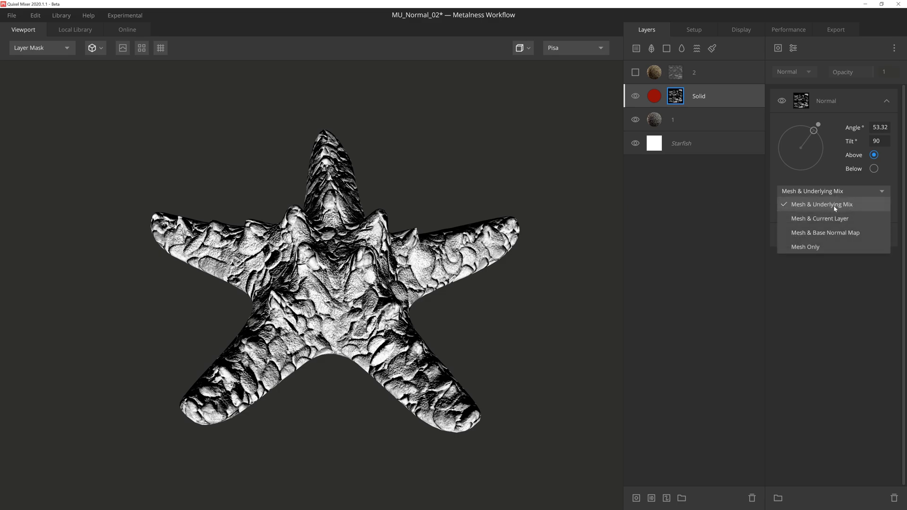
pyautogui.click(834, 233)
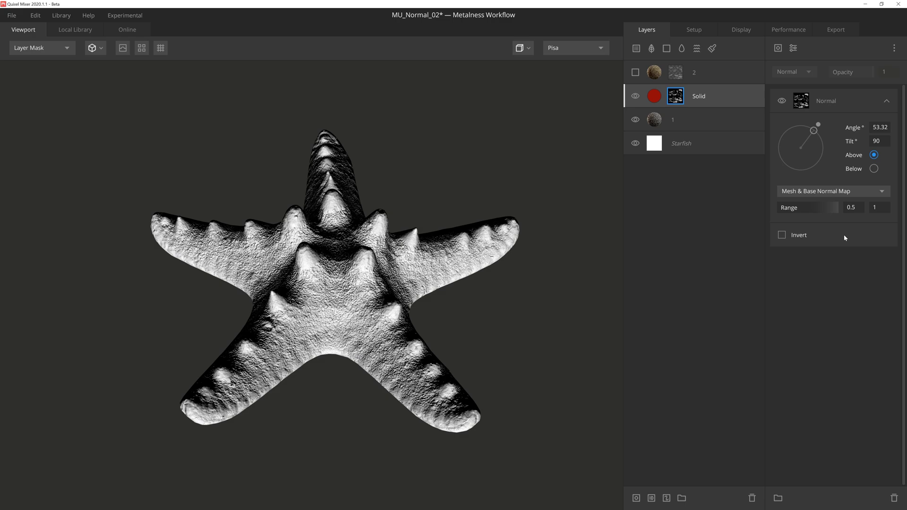
pyautogui.click(860, 191)
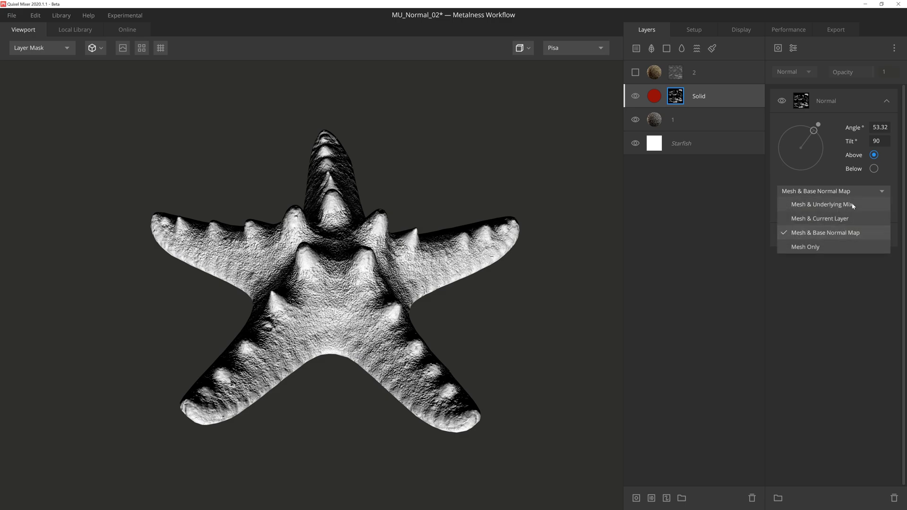
pyautogui.click(827, 245)
pyautogui.moveTo(523, 307)
pyautogui.mouseDown()
pyautogui.moveTo(472, 276)
pyautogui.moveTo(517, 282)
pyautogui.moveTo(532, 314)
pyautogui.mouseUp()
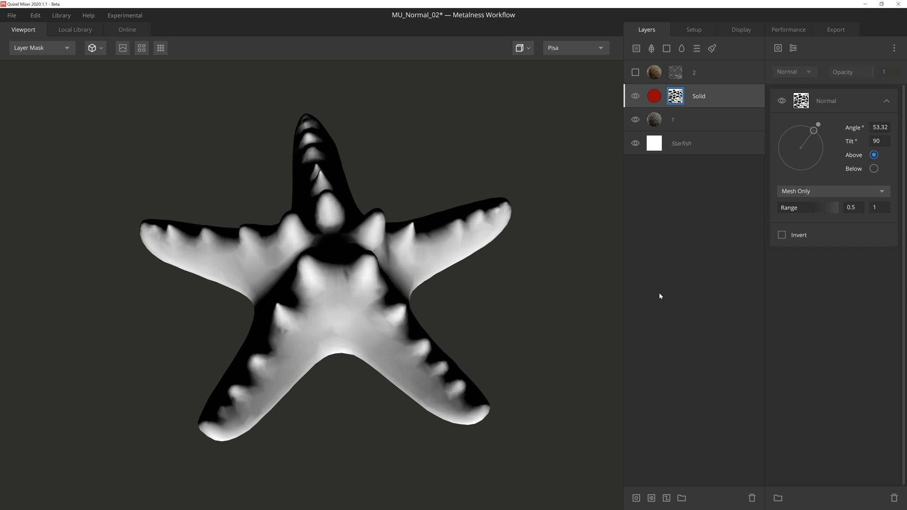
pyautogui.click(834, 191)
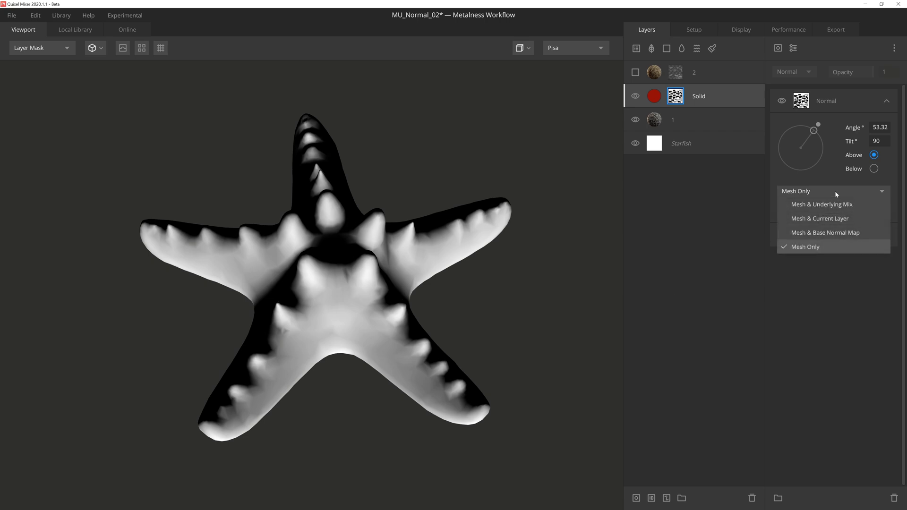
pyautogui.click(862, 218)
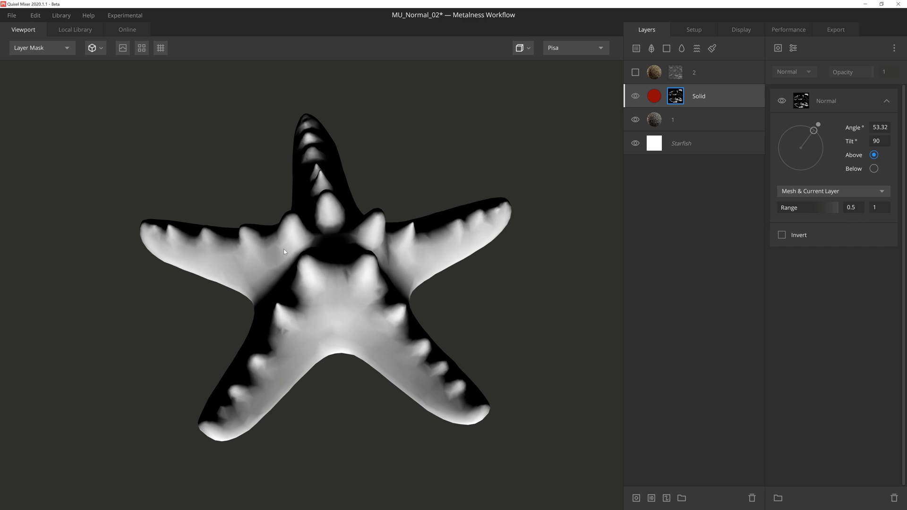
pyautogui.moveTo(326, 272); pyautogui.dragTo(341, 252)
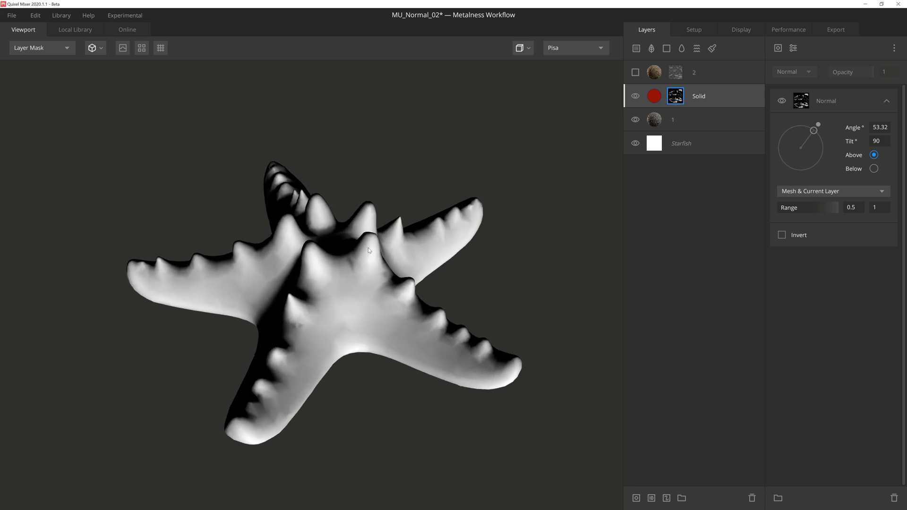
# - Toggle layer 2's visibility, select it, and expand its Normal mask settings
pyautogui.click(635, 73)
pyautogui.click(675, 72)
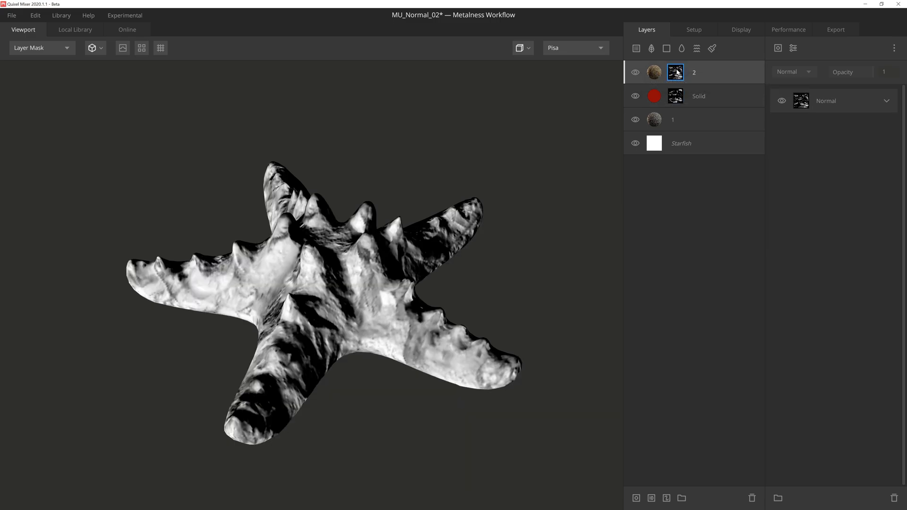
pyautogui.click(886, 100)
pyautogui.moveTo(321, 364); pyautogui.dragTo(330, 294)
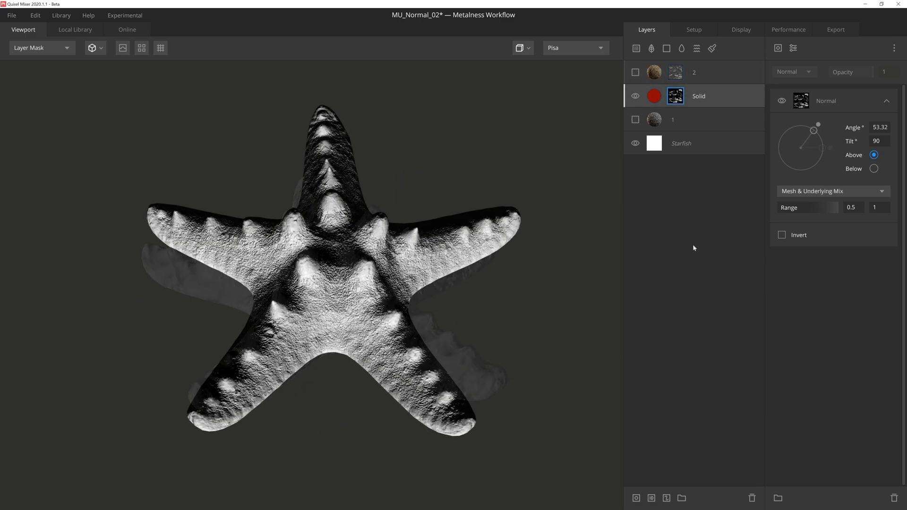
# - Keep Mesh & Underlying Mix as source and experiment with the mask range's low and high limits
pyautogui.click(874, 191)
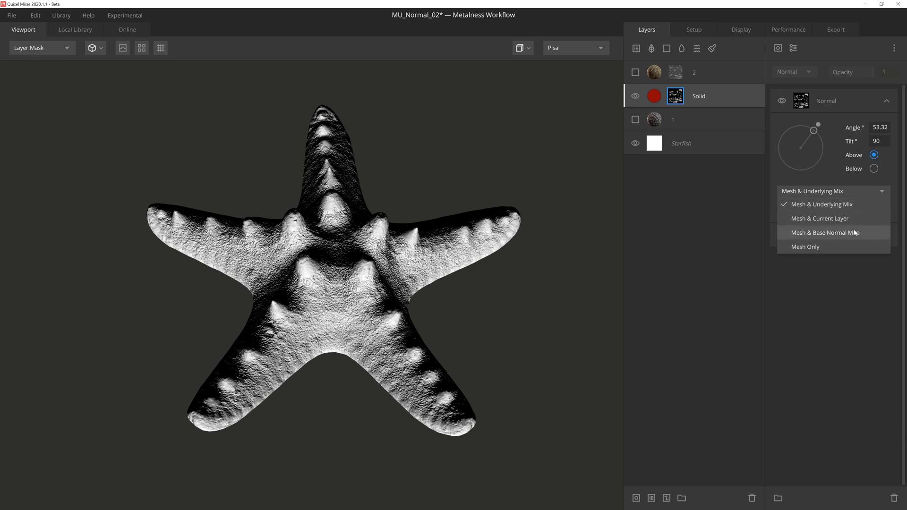
pyautogui.click(855, 205)
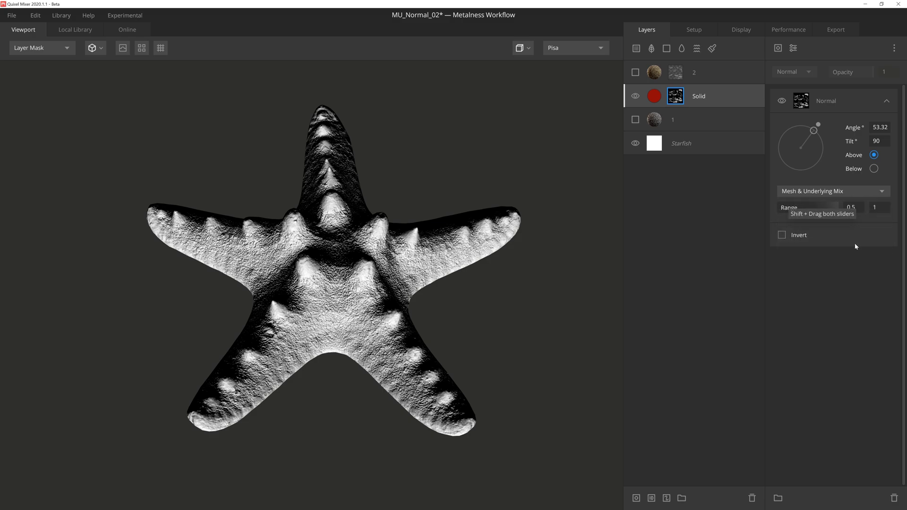
pyautogui.moveTo(806, 208); pyautogui.dragTo(776, 206)
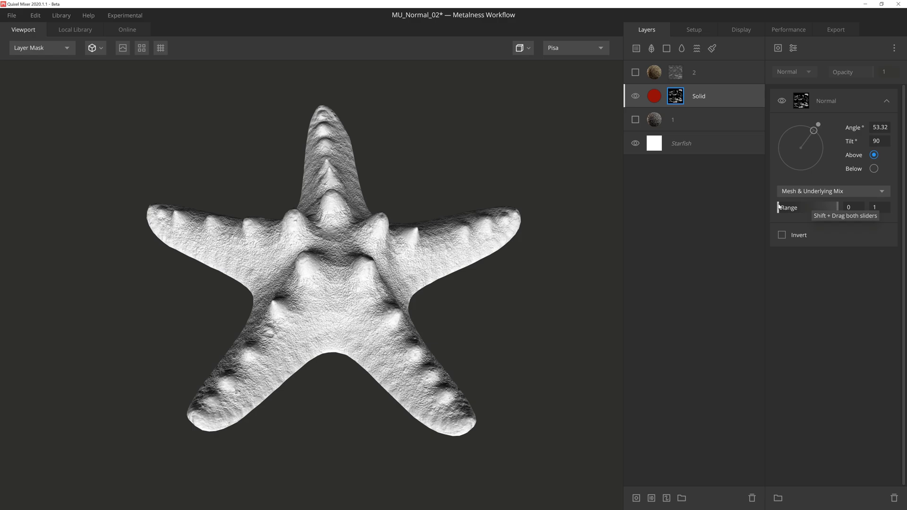
pyautogui.moveTo(837, 206)
pyautogui.mouseDown()
pyautogui.moveTo(808, 207)
pyautogui.moveTo(837, 207)
pyautogui.mouseUp()
pyautogui.moveTo(777, 206)
pyautogui.mouseDown()
pyautogui.moveTo(812, 207)
pyautogui.moveTo(776, 206)
pyautogui.mouseUp()
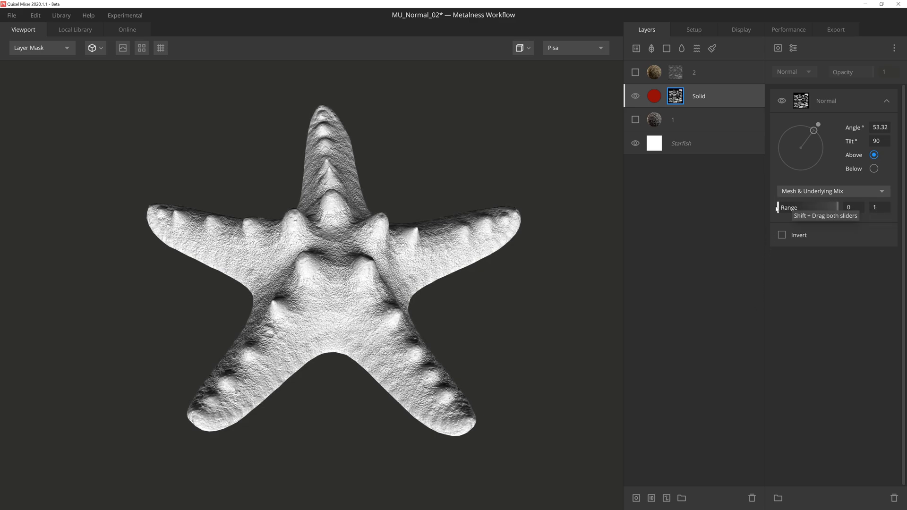
# - Set the mask's lower range to 0.5, leaving Invert unticked after toggling it
pyautogui.doubleClick(848, 207)
pyautogui.write('0.5')
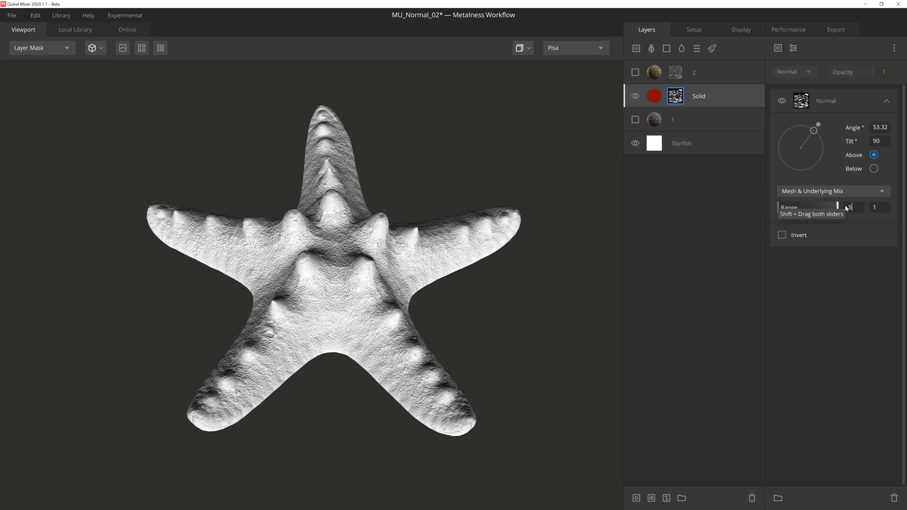
pyautogui.press('Return')
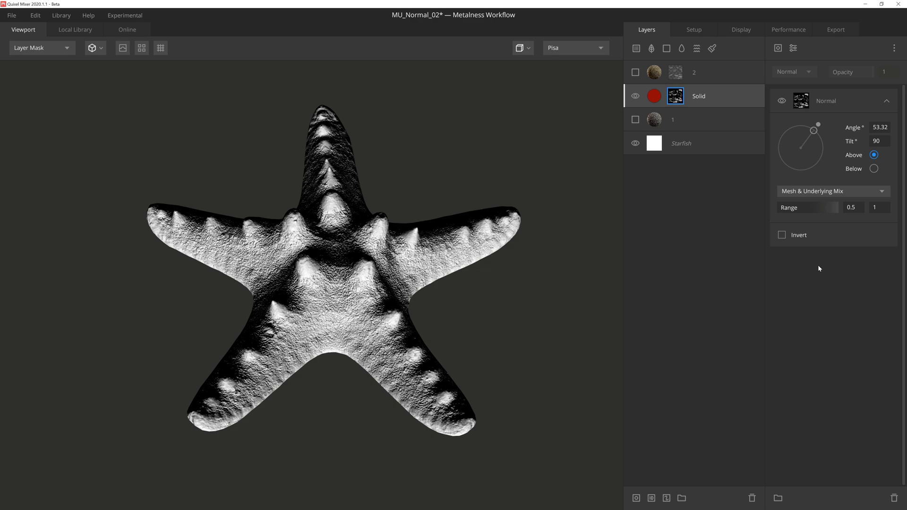
pyautogui.click(782, 236)
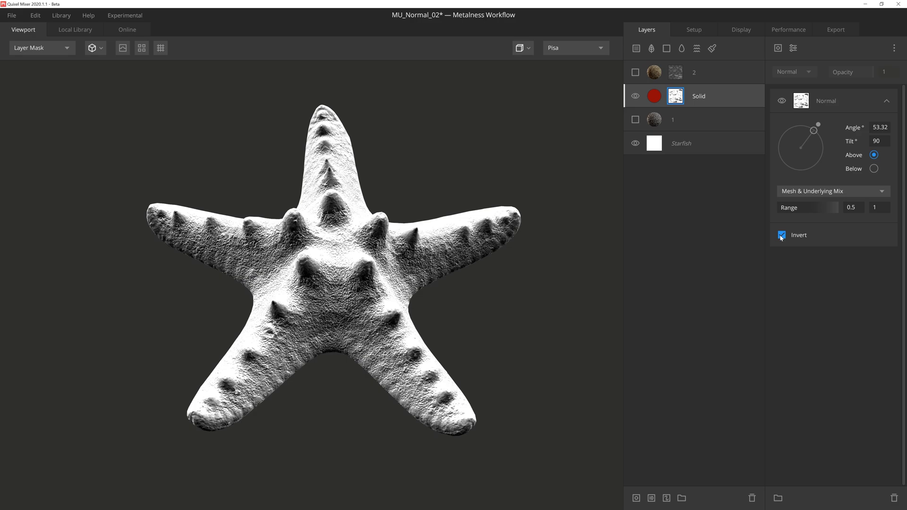
pyautogui.click(781, 236)
pyautogui.click(782, 236)
pyautogui.click(781, 235)
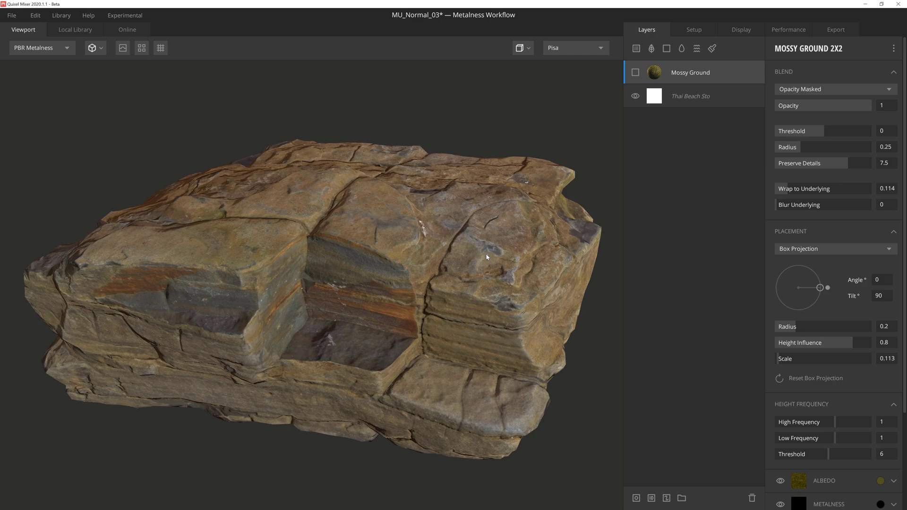
# - Show the Mossy Ground layer over the rock and add an empty mask to it
pyautogui.moveTo(568, 280); pyautogui.dragTo(482, 255)
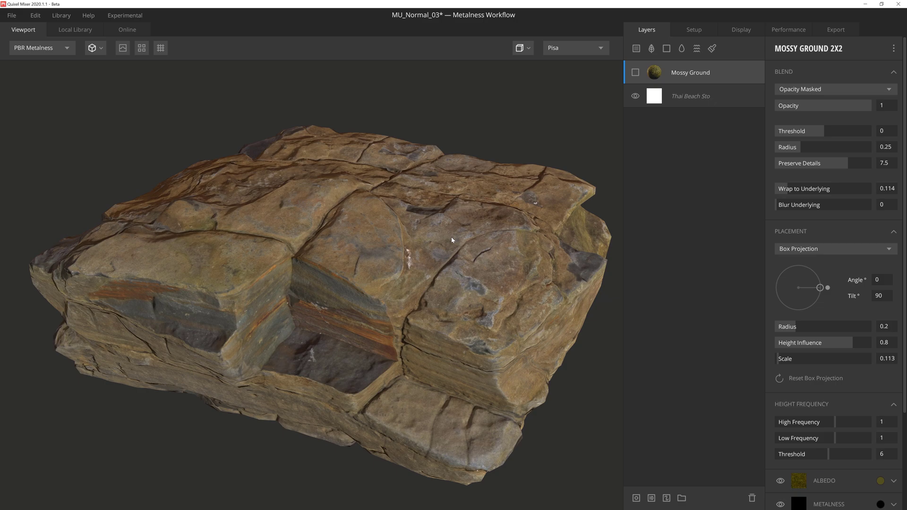
pyautogui.click(635, 73)
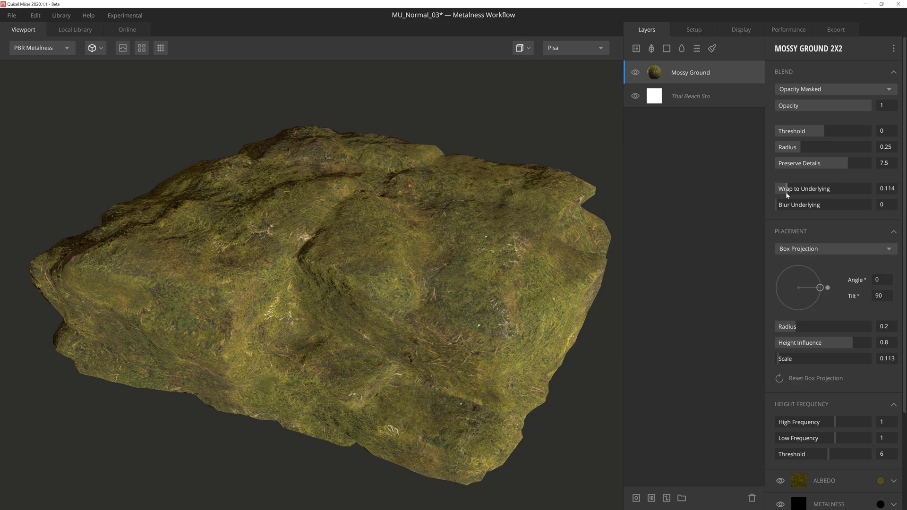
pyautogui.moveTo(787, 194)
pyautogui.mouseDown()
pyautogui.moveTo(867, 189)
pyautogui.moveTo(787, 189)
pyautogui.mouseUp()
pyautogui.scroll(-2, 820, 353)
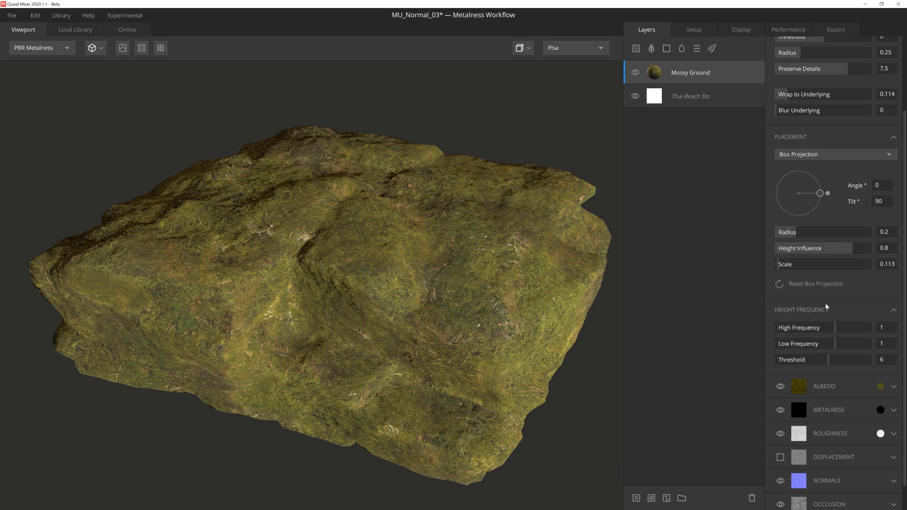
pyautogui.scroll(2, 826, 306)
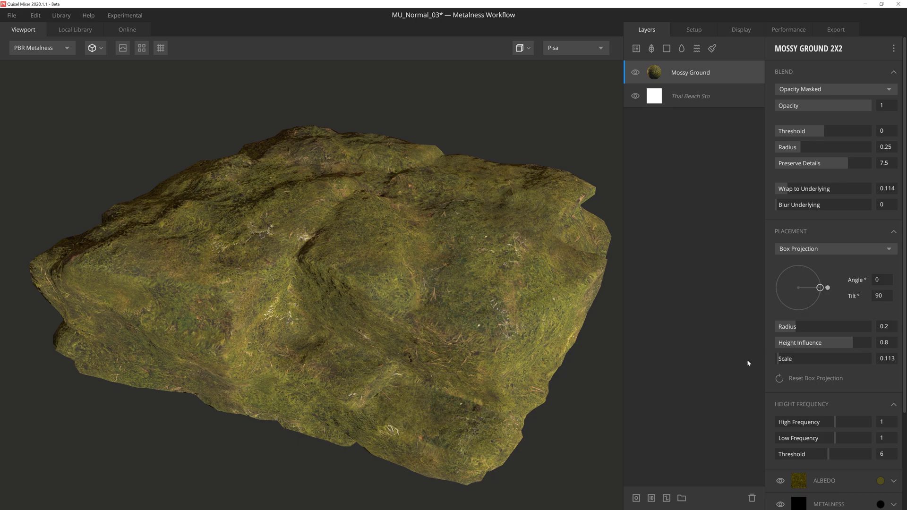
pyautogui.click(651, 498)
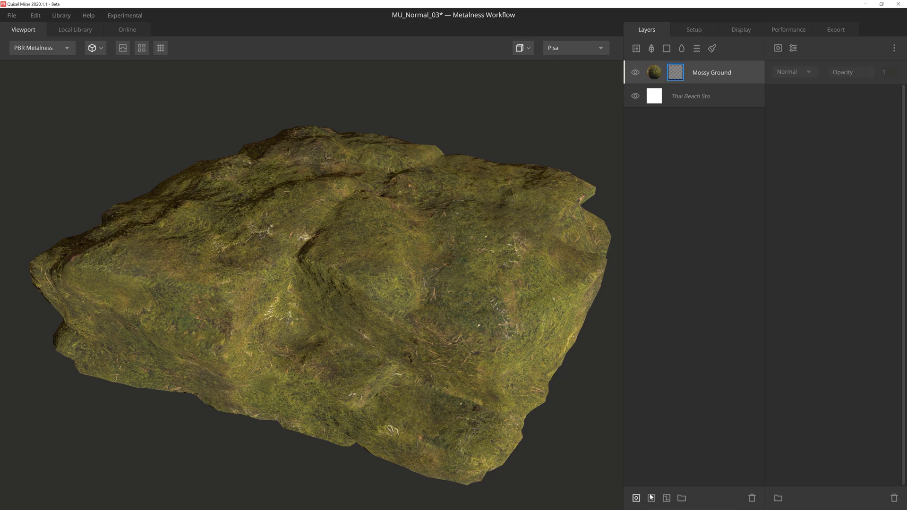
# - Add a Map mask from Mossy Ground's Albedo with range 0.254–0.332, then stack a Normal component
pyautogui.click(777, 48)
pyautogui.click(791, 75)
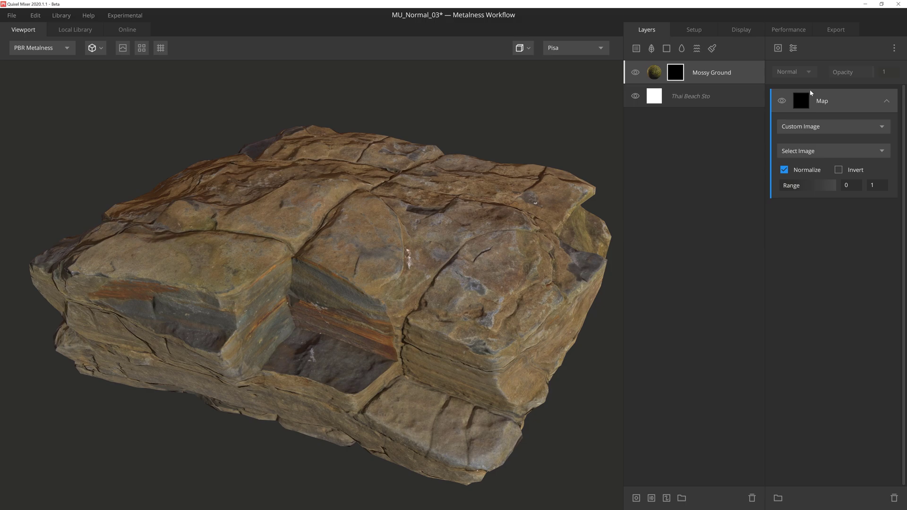
pyautogui.click(831, 125)
pyautogui.click(831, 154)
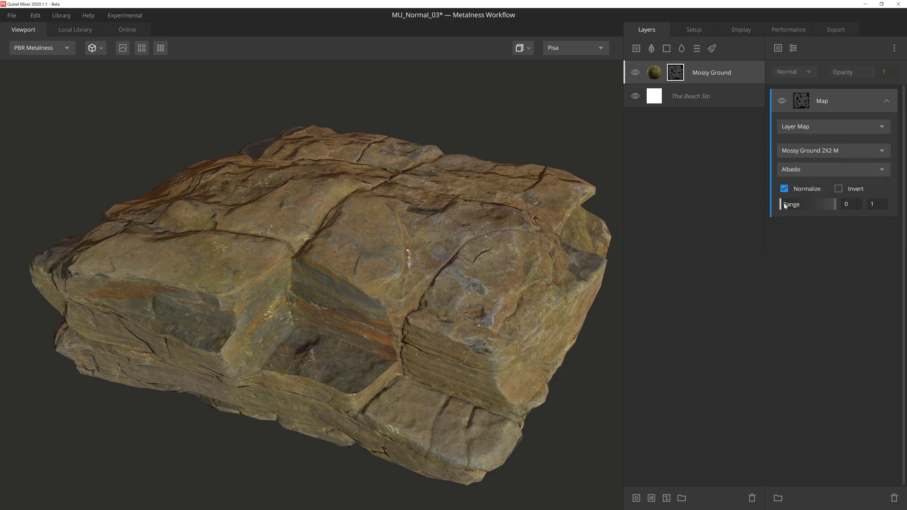
pyautogui.moveTo(781, 204)
pyautogui.mouseDown()
pyautogui.moveTo(806, 212)
pyautogui.moveTo(798, 208)
pyautogui.mouseUp()
pyautogui.moveTo(359, 288); pyautogui.dragTo(559, 261)
pyautogui.click(777, 48)
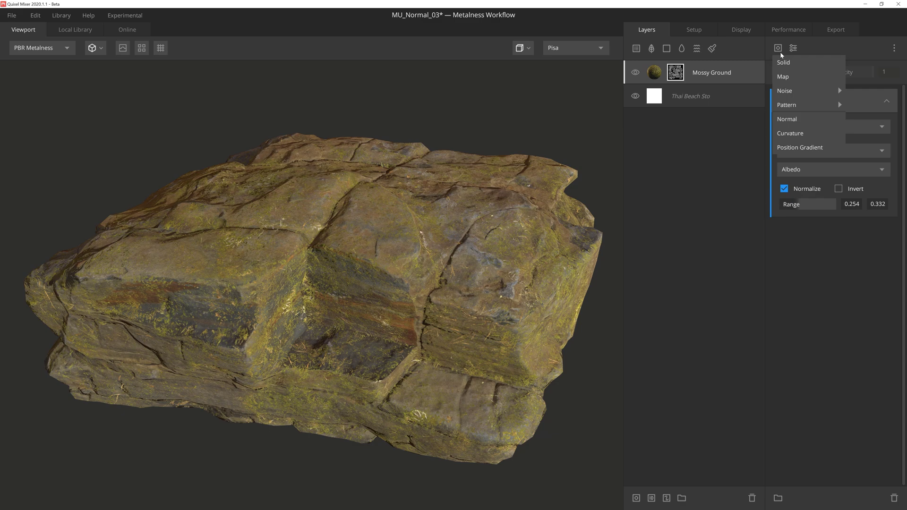
pyautogui.click(796, 118)
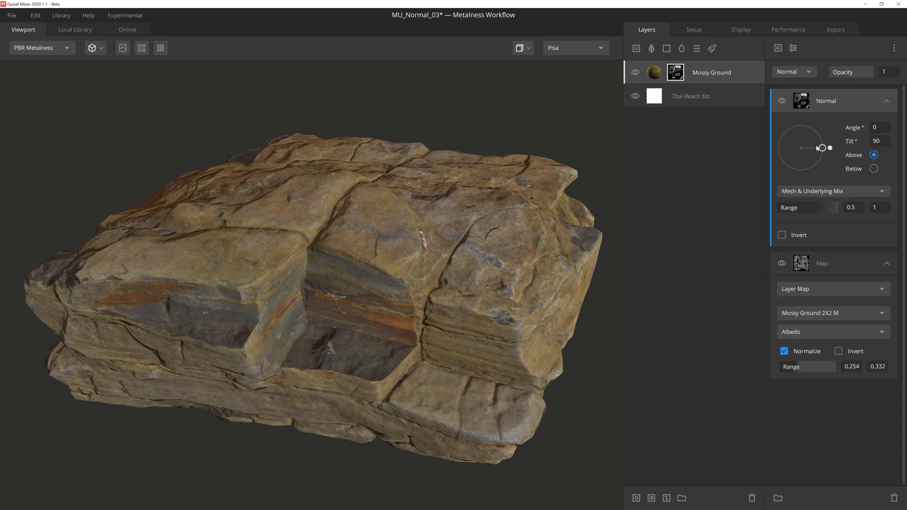
# - Aim the Normal mask straight up, set range 0.869–0.937, and blend it with Add
pyautogui.moveTo(822, 148); pyautogui.dragTo(783, 152)
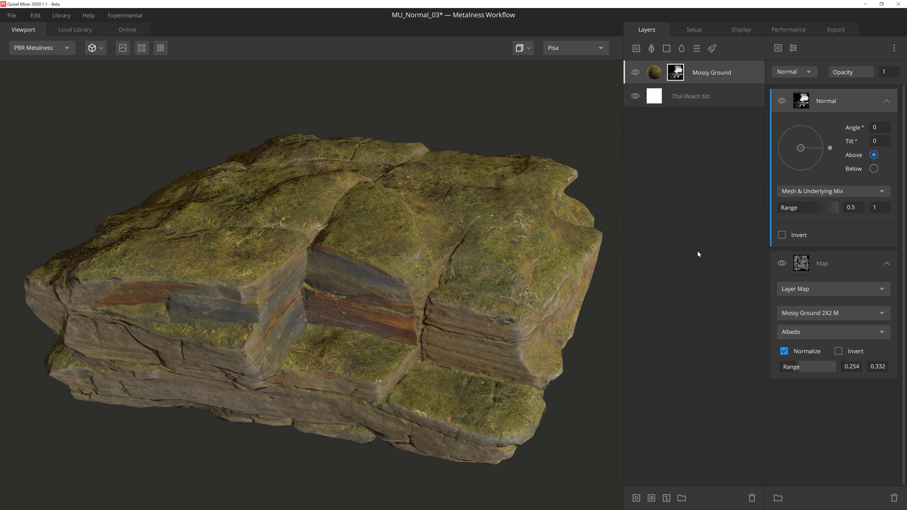
pyautogui.moveTo(837, 208)
pyautogui.mouseDown()
pyautogui.moveTo(819, 214)
pyautogui.moveTo(831, 215)
pyautogui.mouseUp()
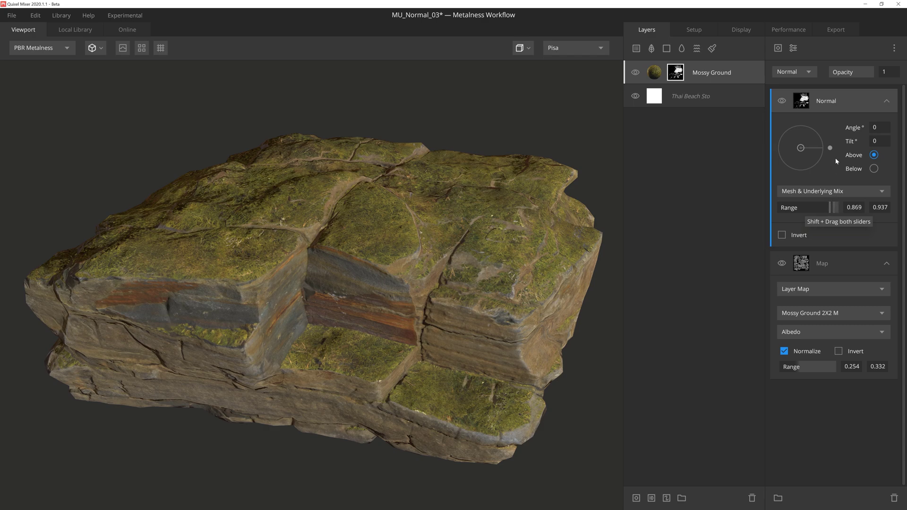
pyautogui.click(803, 73)
pyautogui.click(797, 100)
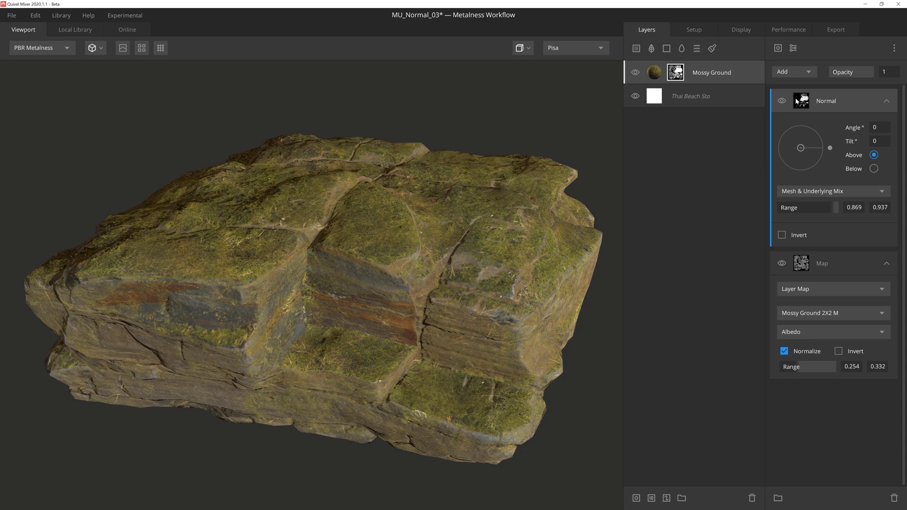
pyautogui.moveTo(562, 251); pyautogui.dragTo(493, 271)
pyautogui.press('m')
pyautogui.press('m')
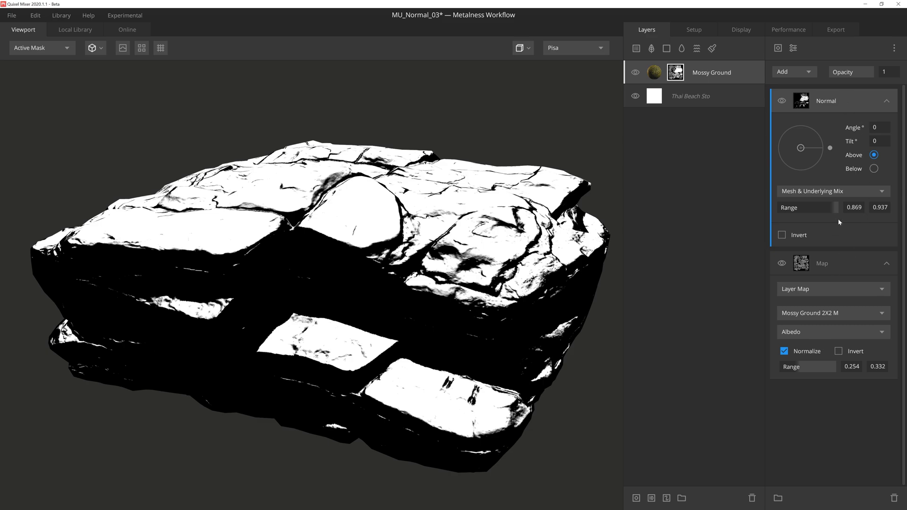
pyautogui.moveTo(834, 208)
pyautogui.mouseDown()
pyautogui.moveTo(818, 210)
pyautogui.moveTo(831, 212)
pyautogui.mouseUp()
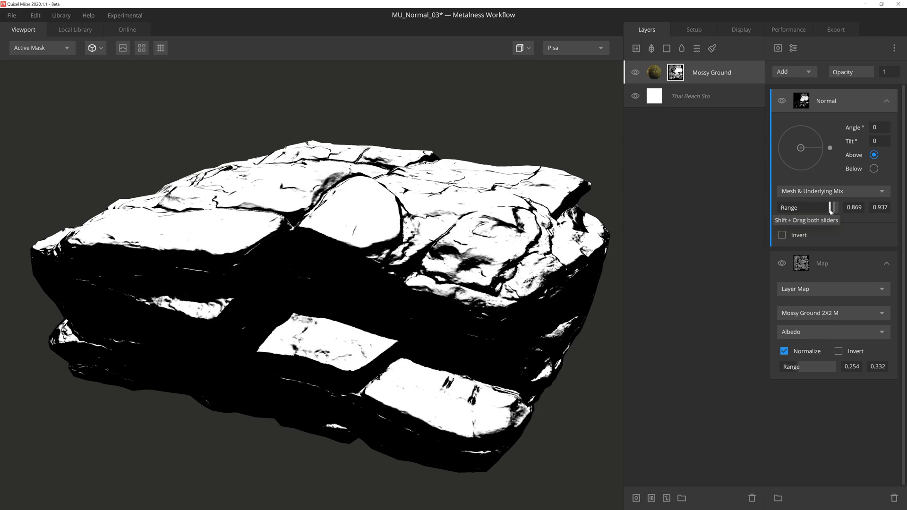
pyautogui.press('m')
pyautogui.moveTo(472, 277)
pyautogui.mouseDown()
pyautogui.moveTo(464, 274)
pyautogui.moveTo(477, 284)
pyautogui.mouseUp()
# - Add a Gaussian blur modifier to the moss mask with reduced strength
pyautogui.click(793, 48)
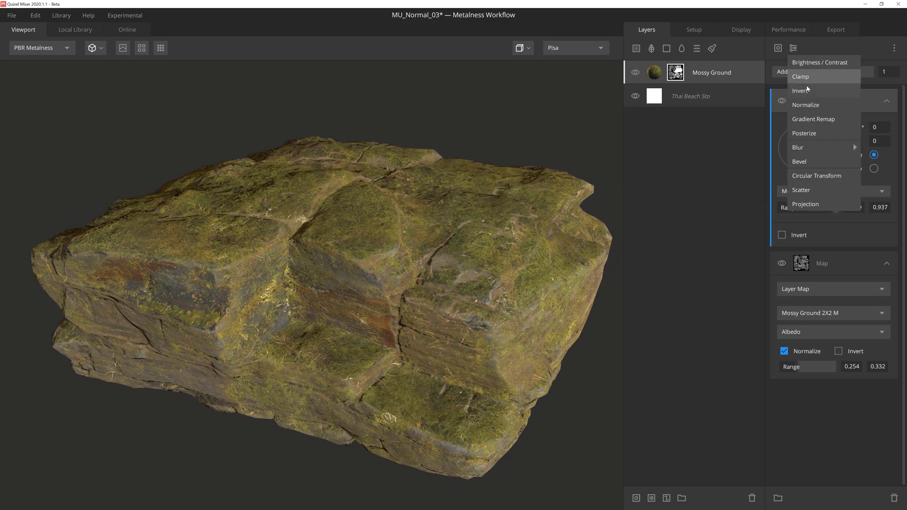
pyautogui.click(843, 145)
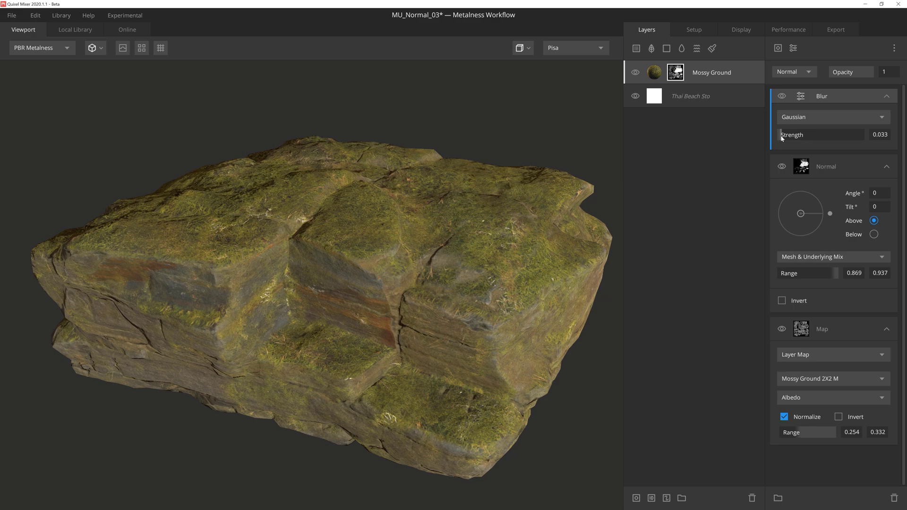
pyautogui.moveTo(782, 137); pyautogui.dragTo(779, 138)
pyautogui.moveTo(425, 264); pyautogui.dragTo(475, 220)
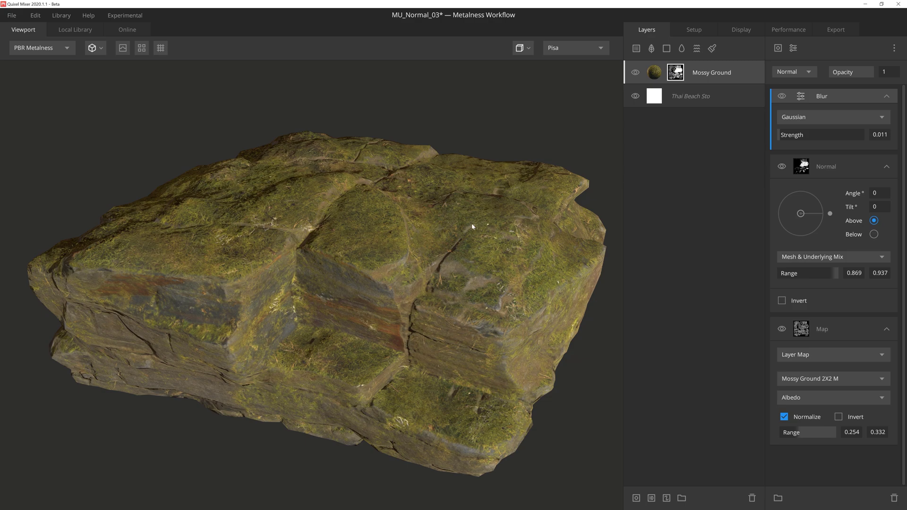
# - Multiply in a Position Gradient limited to the rock's upper part, range top 0.802
pyautogui.click(778, 48)
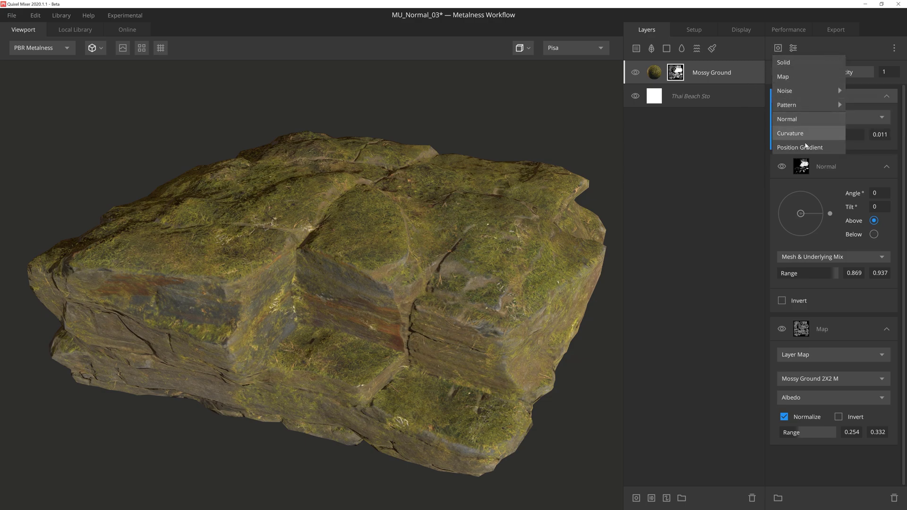
pyautogui.click(803, 146)
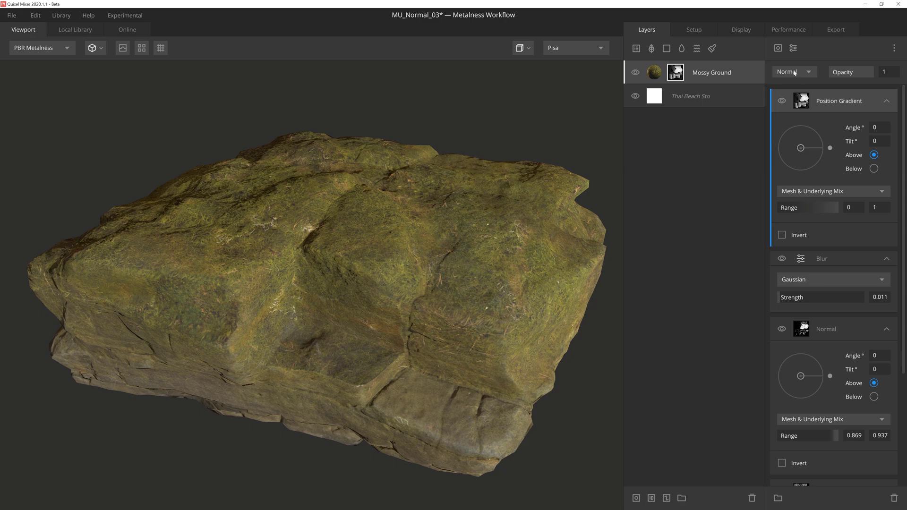
pyautogui.click(794, 73)
pyautogui.click(798, 127)
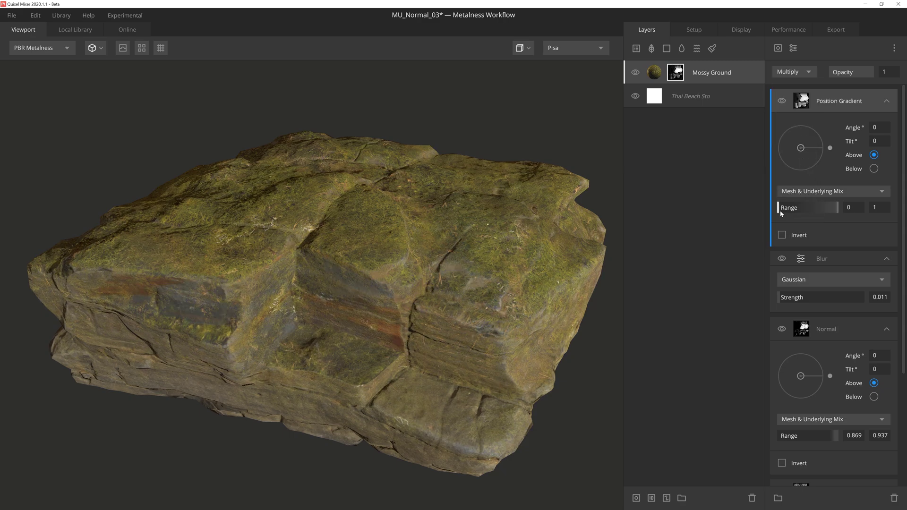
pyautogui.moveTo(780, 212); pyautogui.dragTo(824, 211)
pyautogui.moveTo(444, 284); pyautogui.dragTo(382, 297)
pyautogui.scroll(3, 413, 322)
pyautogui.scroll(-4, 413, 323)
pyautogui.press('m')
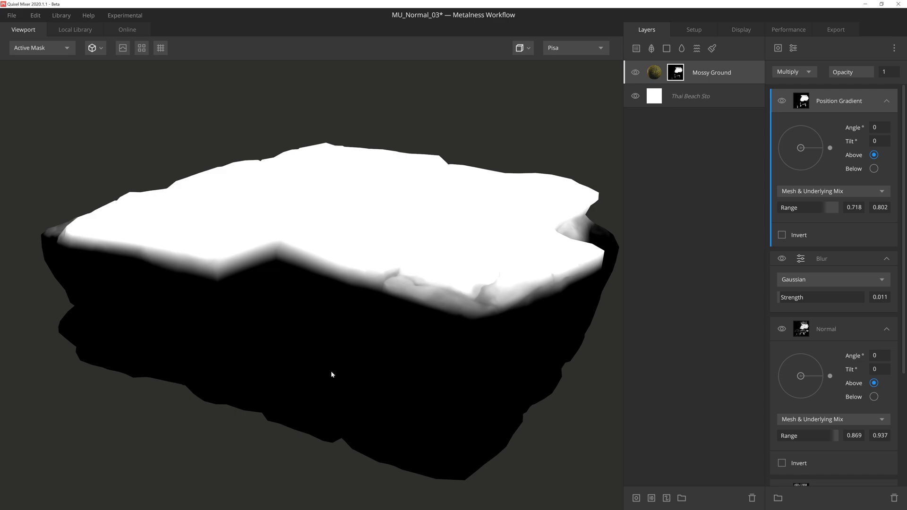
pyautogui.press('m')
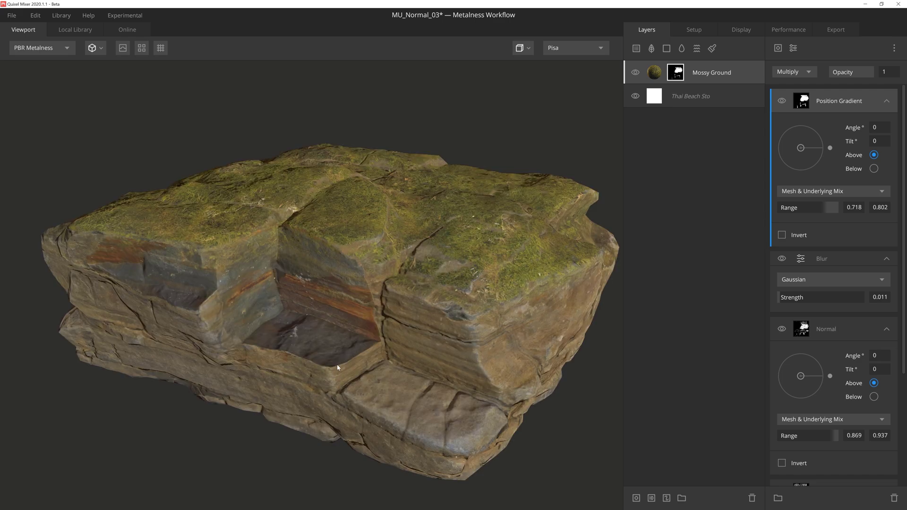
pyautogui.moveTo(328, 360); pyautogui.dragTo(344, 391)
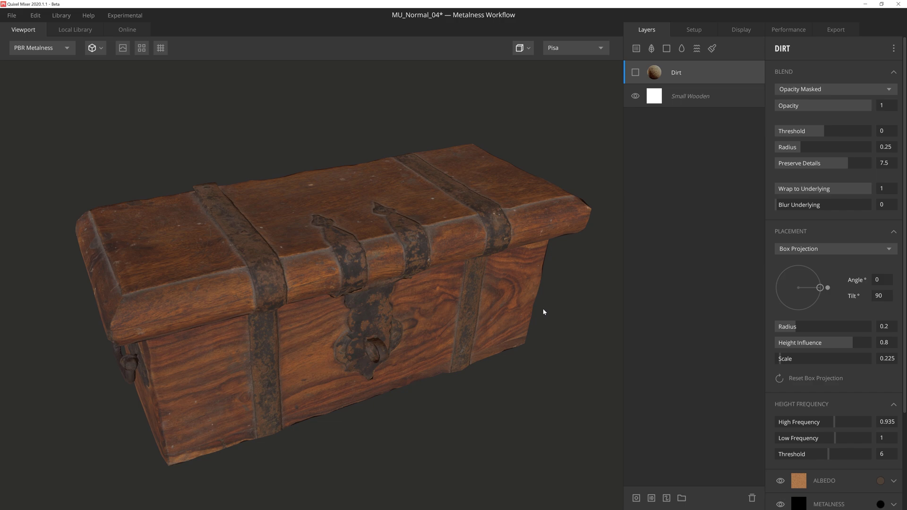
# - Turn on the Dirt layer so it coats the wooden chest
pyautogui.moveTo(542, 309); pyautogui.dragTo(519, 306)
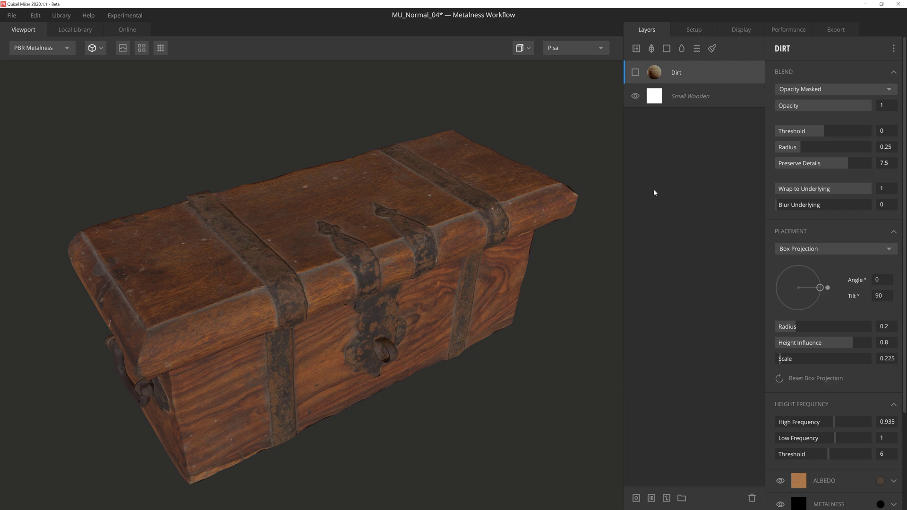
pyautogui.click(634, 71)
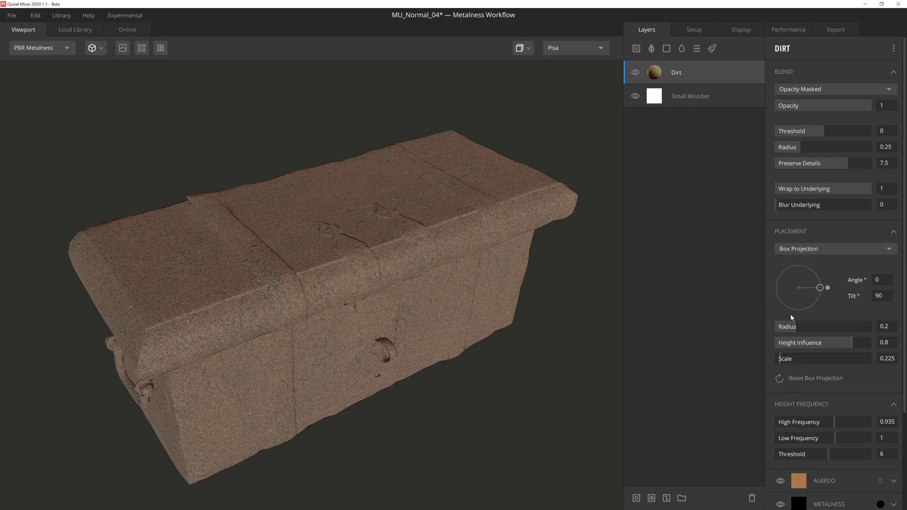
# - Mask Dirt with a Cavities Only Curvature component, levels 0 to 0.19, then return to PBR view
pyautogui.click(636, 498)
pyautogui.click(777, 48)
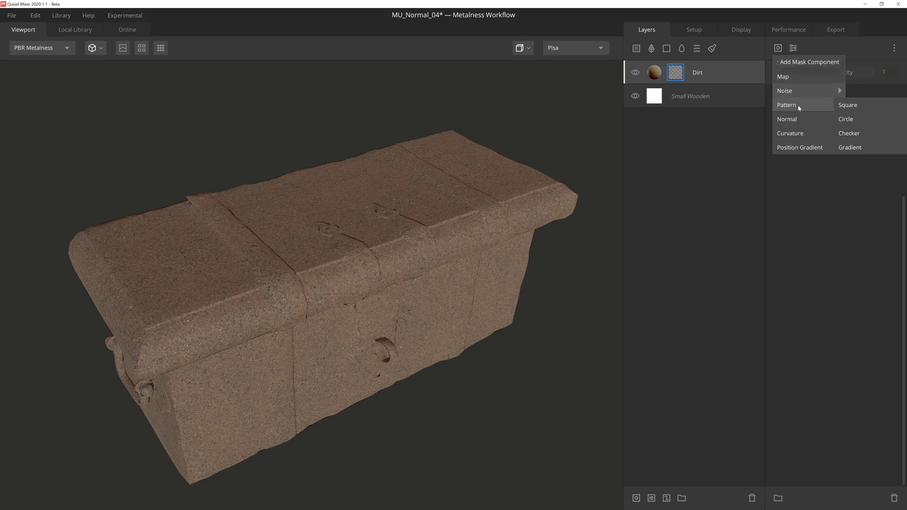
pyautogui.click(797, 104)
pyautogui.press('m')
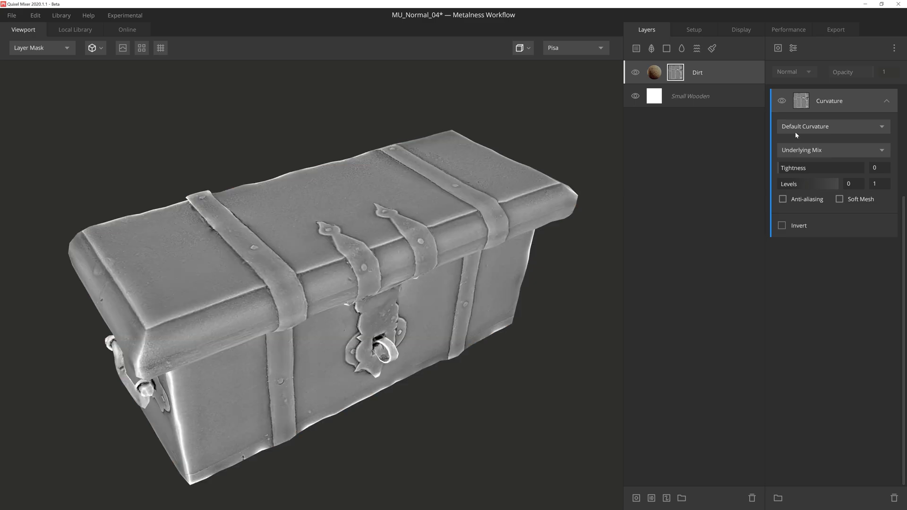
pyautogui.click(806, 129)
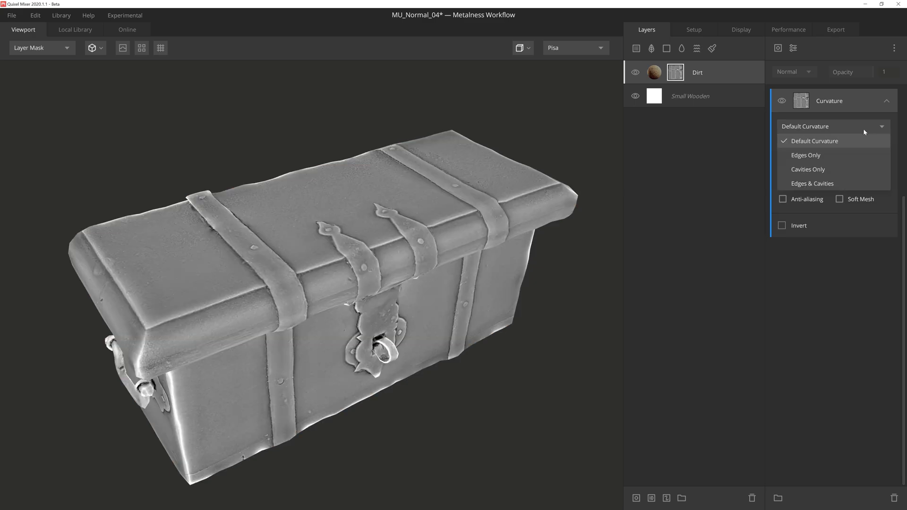
pyautogui.click(834, 172)
pyautogui.moveTo(835, 183); pyautogui.dragTo(789, 183)
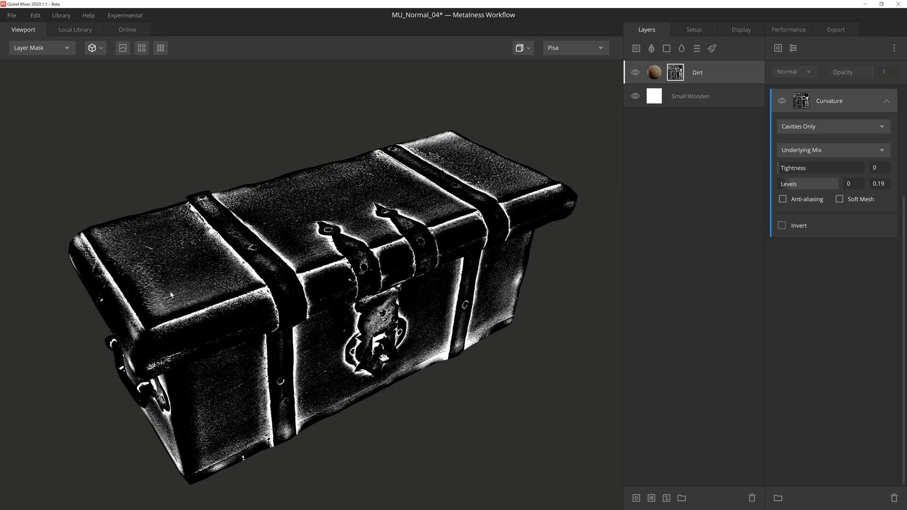
pyautogui.press('1')
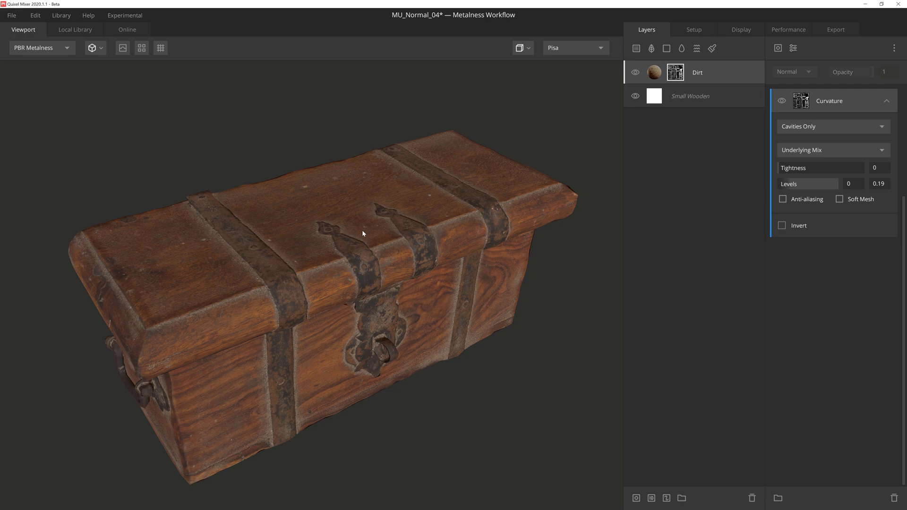
# - Turn the Dirt layer back on and inspect the crevice dirt from the front and above
pyautogui.click(636, 75)
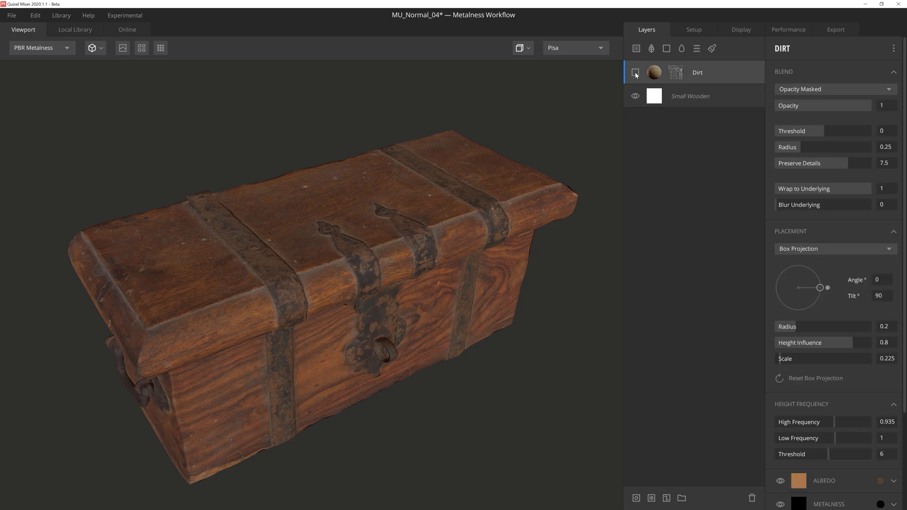
pyautogui.click(635, 73)
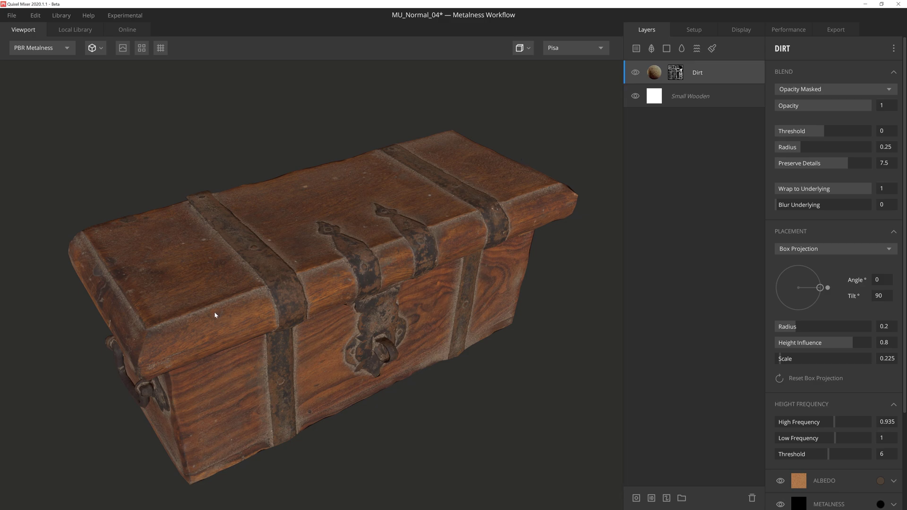
pyautogui.moveTo(204, 238); pyautogui.dragTo(150, 184)
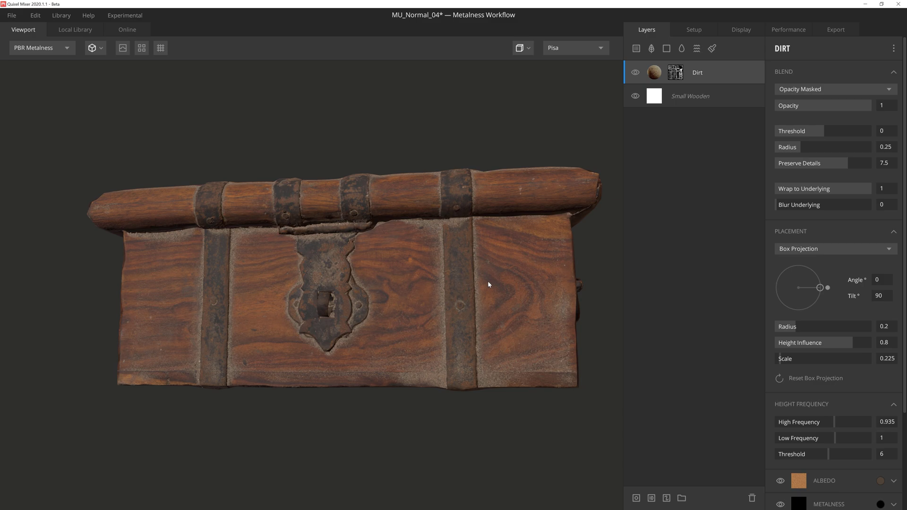
pyautogui.moveTo(472, 256); pyautogui.dragTo(533, 307)
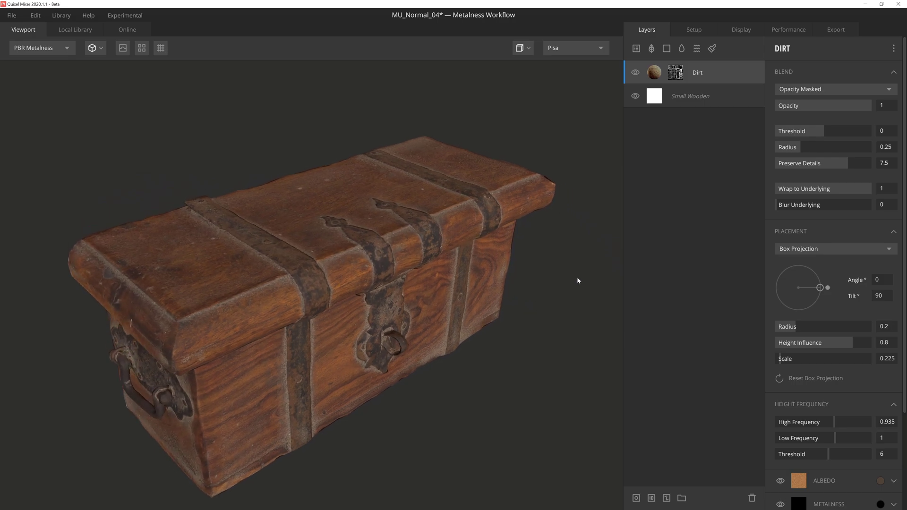
# - Add a Normal mask component with Tilt 0, multiplied over the cavity mask
pyautogui.press('m')
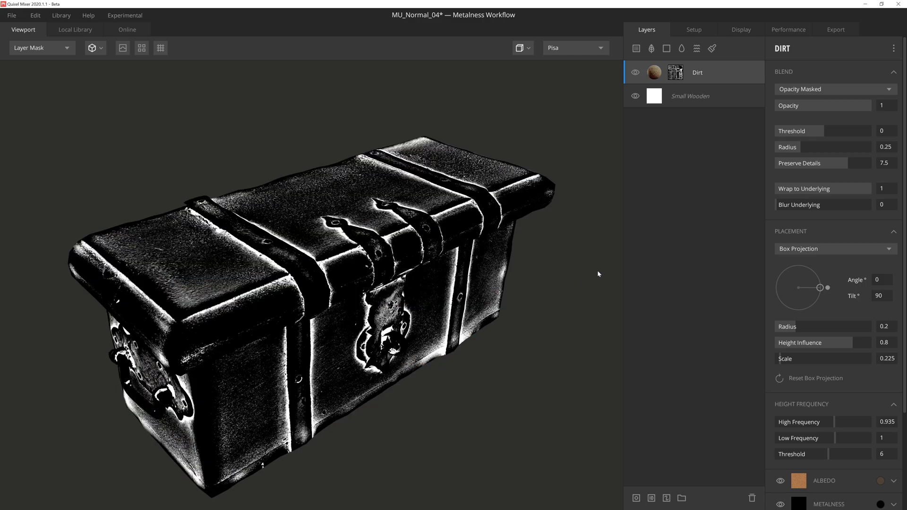
pyautogui.click(676, 72)
pyautogui.click(777, 48)
pyautogui.click(791, 120)
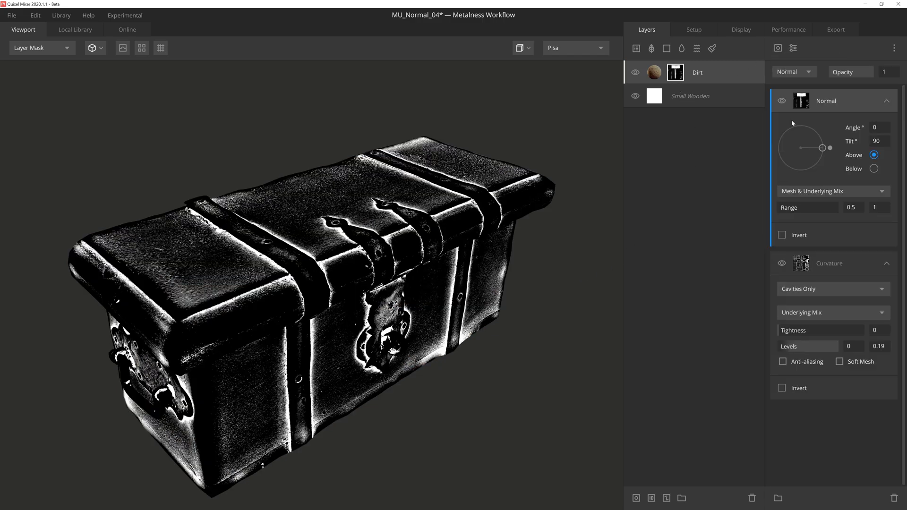
pyautogui.moveTo(822, 148); pyautogui.dragTo(801, 148)
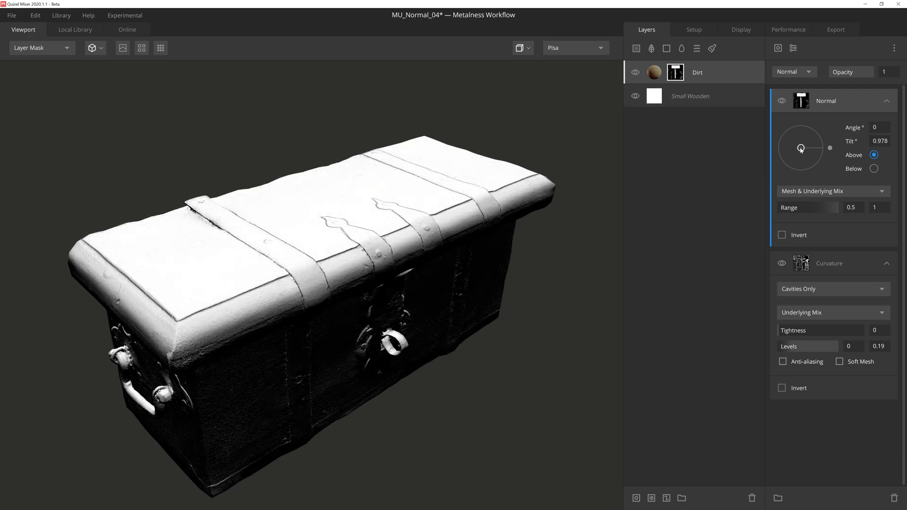
pyautogui.click(796, 72)
pyautogui.click(794, 126)
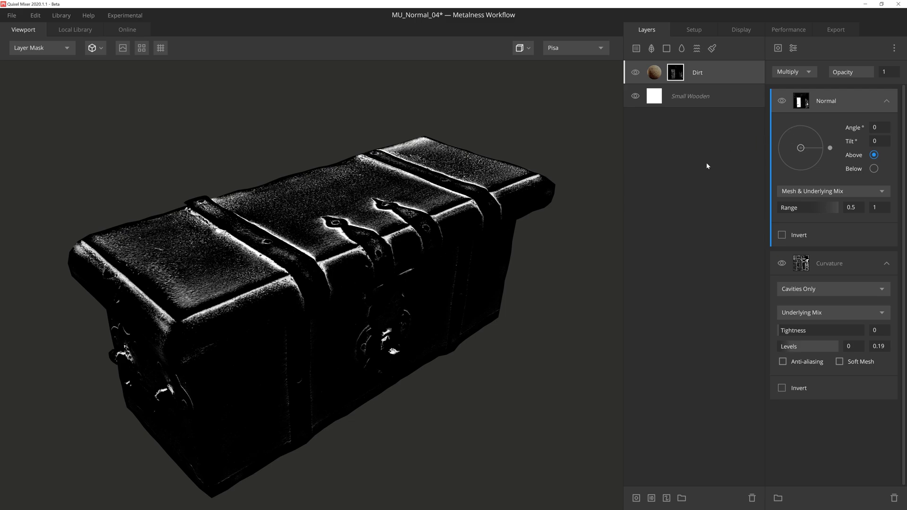
pyautogui.moveTo(591, 227)
pyautogui.mouseDown()
pyautogui.moveTo(560, 227)
pyautogui.moveTo(529, 188)
pyautogui.moveTo(554, 181)
pyautogui.moveTo(571, 190)
pyautogui.moveTo(578, 233)
pyautogui.mouseUp()
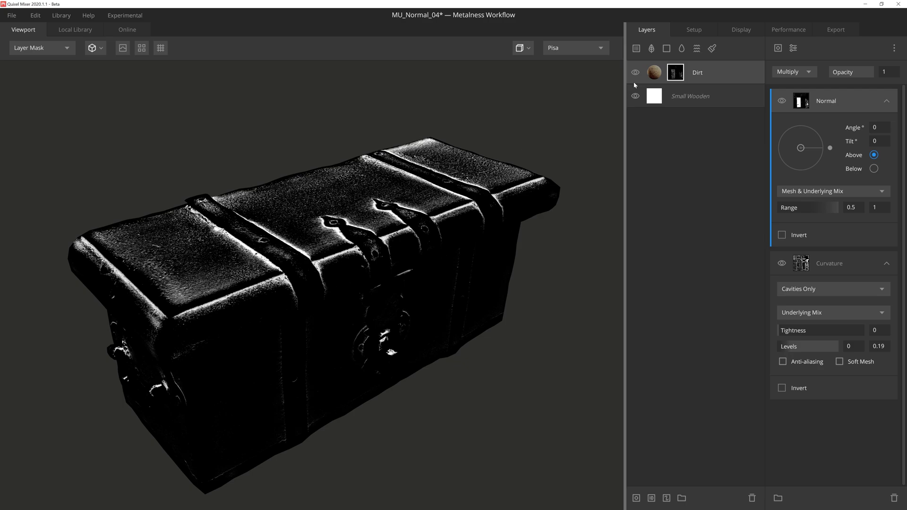
# - Add a second upward-facing Normal component at about 0.18 opacity for faint lid dusting
pyautogui.click(778, 48)
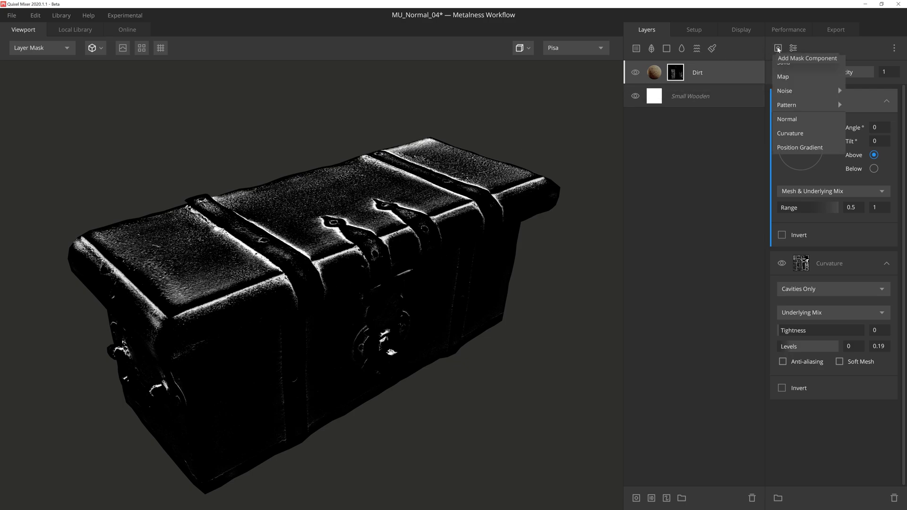
pyautogui.click(786, 120)
pyautogui.moveTo(823, 148); pyautogui.dragTo(800, 148)
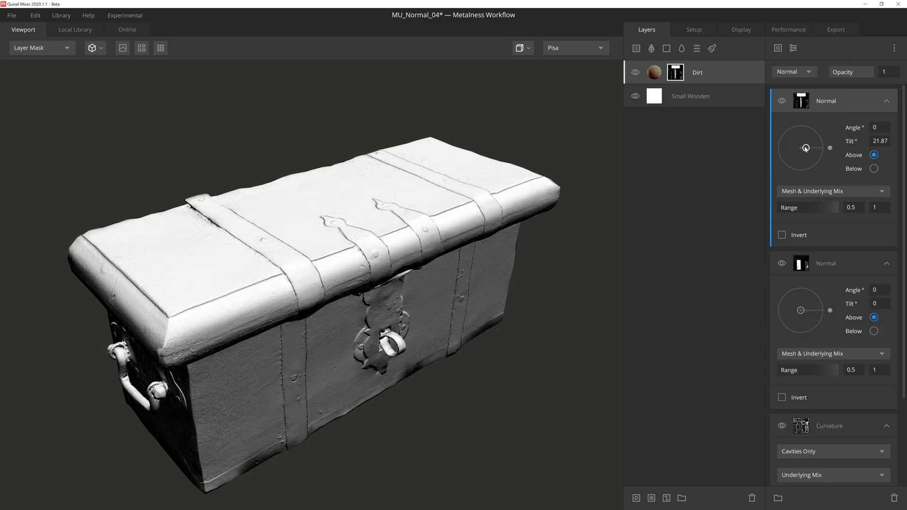
pyautogui.moveTo(865, 73); pyautogui.dragTo(835, 72)
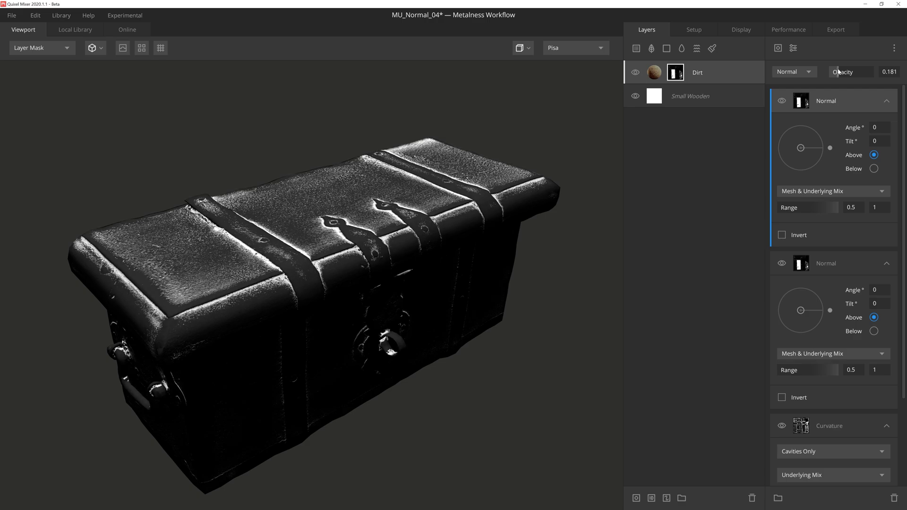
pyautogui.moveTo(543, 180); pyautogui.dragTo(521, 187)
# - Enable Dirt, add a paint mask, and brush a size 20.45 stroke across the chest lid
pyautogui.click(629, 74)
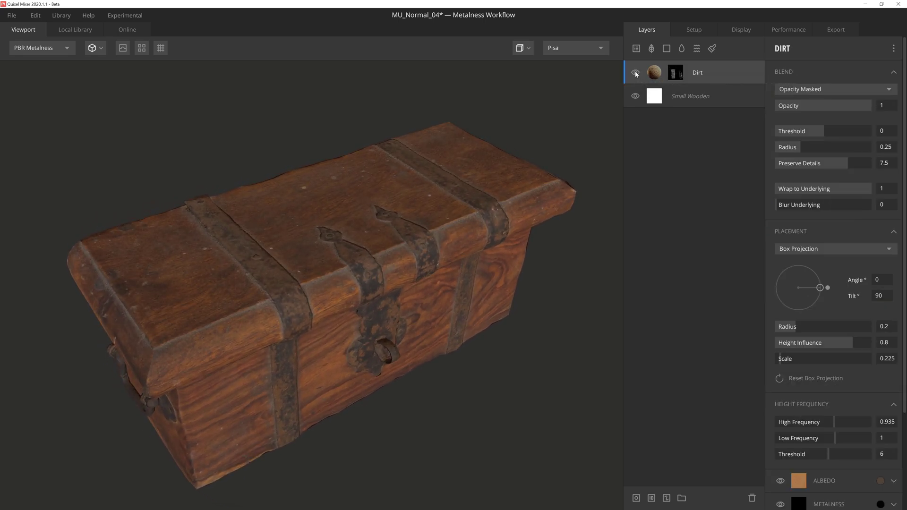
pyautogui.click(635, 74)
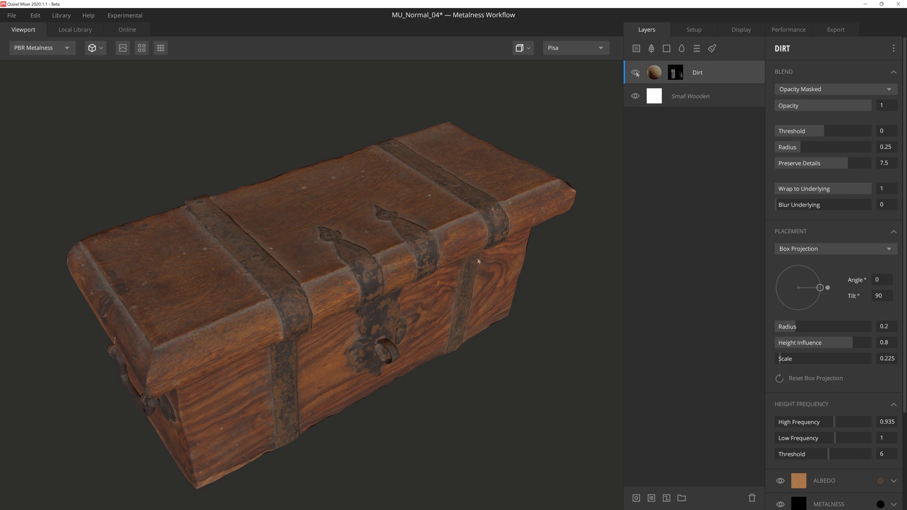
pyautogui.click(666, 497)
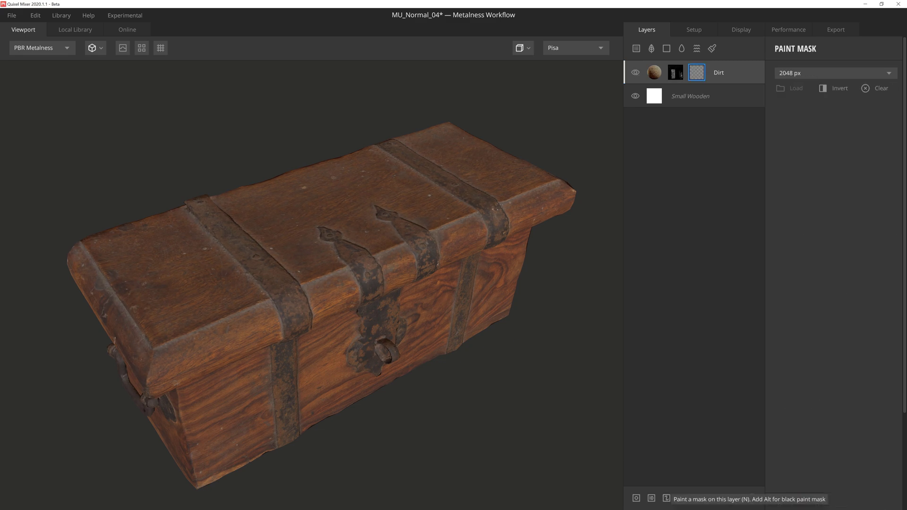
pyautogui.keyDown('ctrl'); pyautogui.moveTo(302, 214); pyautogui.dragTo(288, 214, button='right'); pyautogui.keyUp('ctrl')
pyautogui.moveTo(287, 210); pyautogui.dragTo(294, 236)
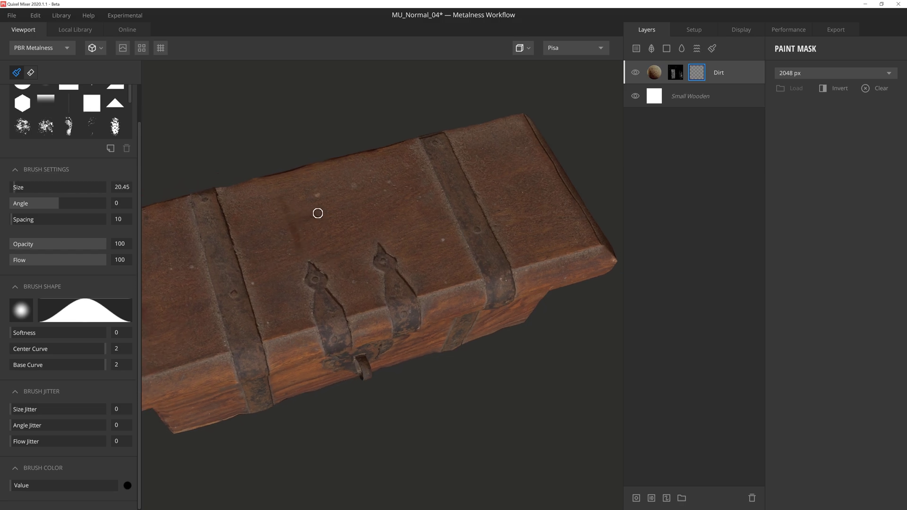
pyautogui.moveTo(447, 243)
pyautogui.keyDown('alt'); pyautogui.mouseDown()
pyautogui.moveTo(456, 227)
pyautogui.moveTo(498, 203)
pyautogui.moveTo(451, 228)
pyautogui.mouseUp(); pyautogui.keyUp('alt')
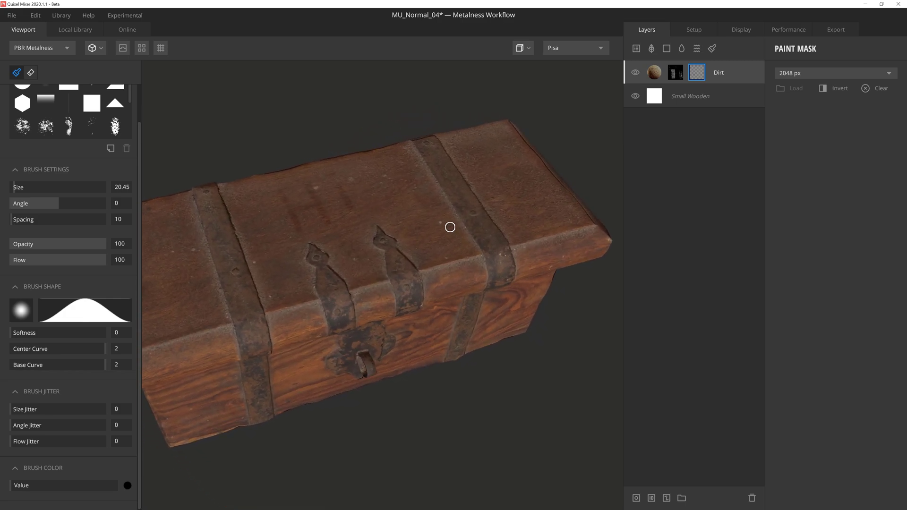